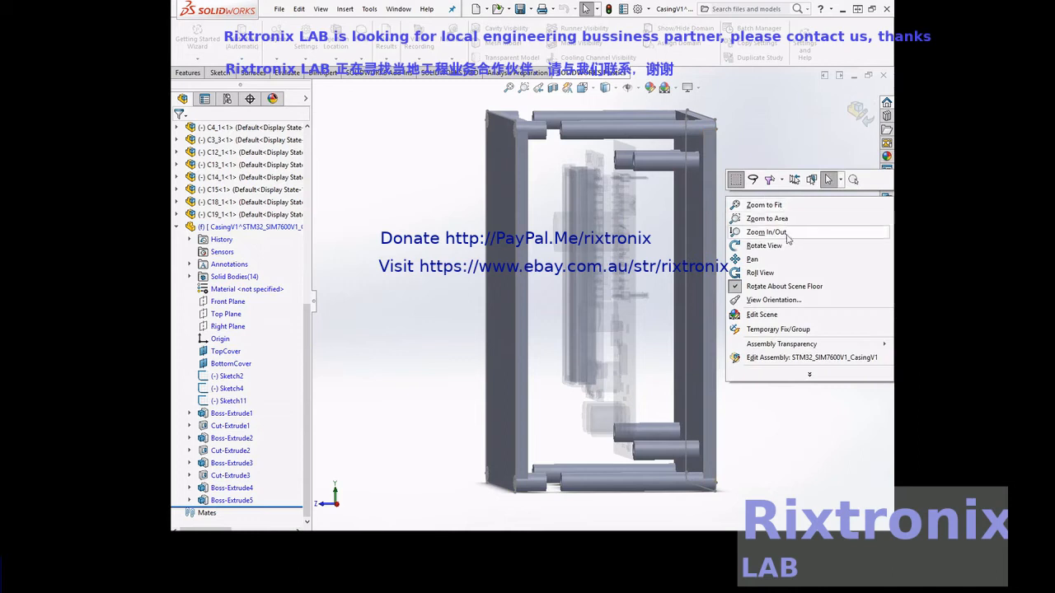
Extrude Sketch4 as a 10 mm blind surface, reversed to run inward toward the opposite cover
click(783, 244)
mouse_move(777, 238)
mouse_down()
mouse_move(810, 245)
mouse_move(797, 250)
mouse_up()
click(233, 379)
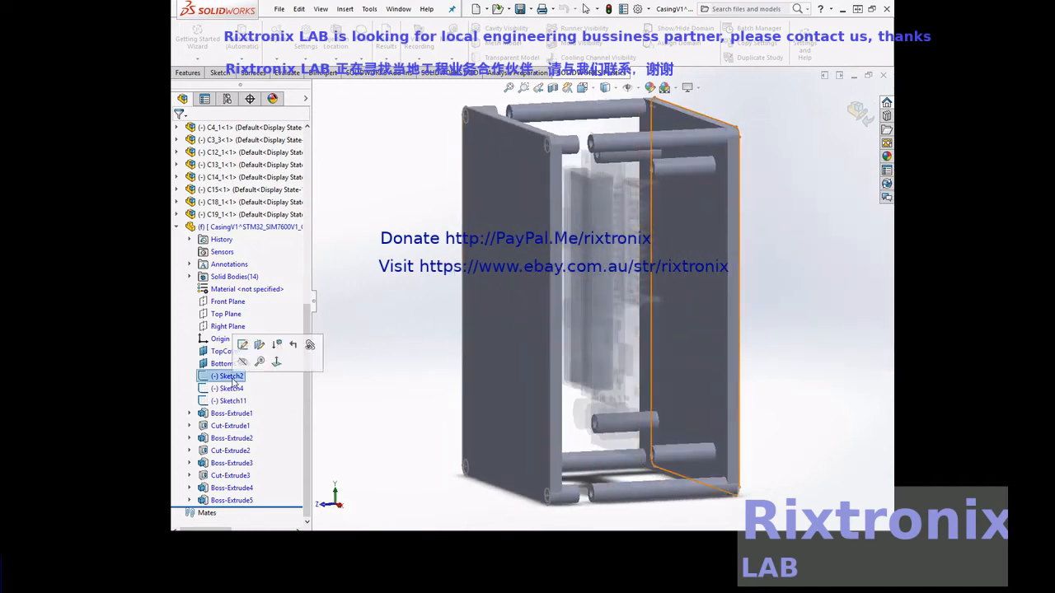
click(233, 389)
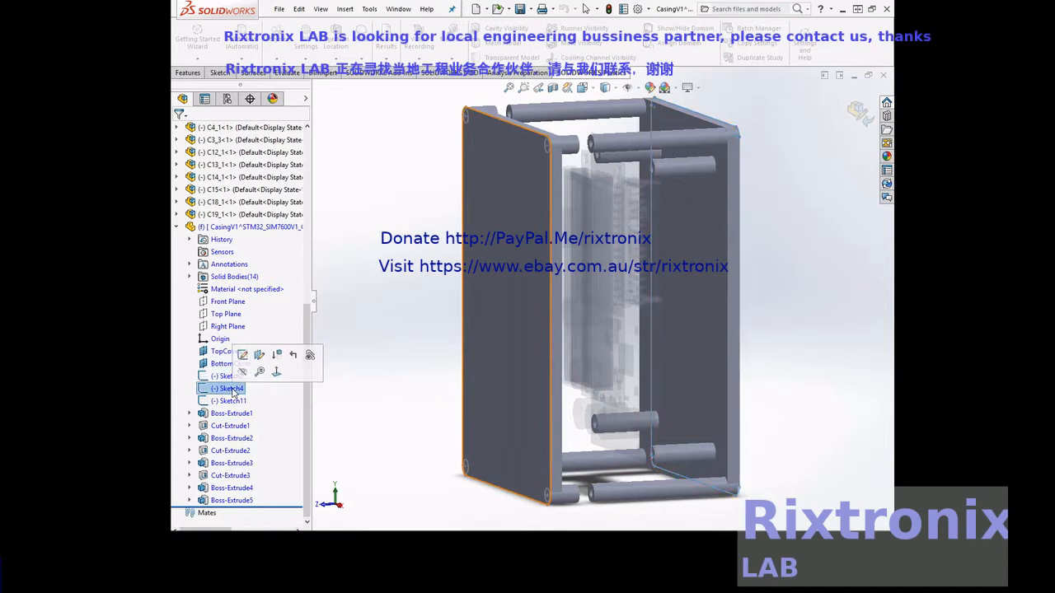
click(251, 73)
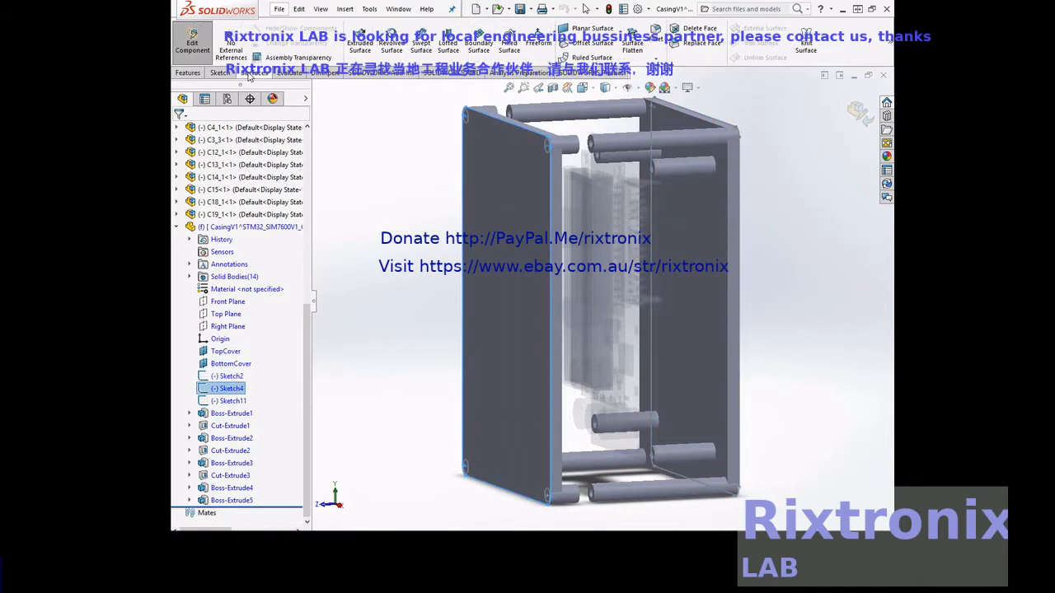
click(356, 45)
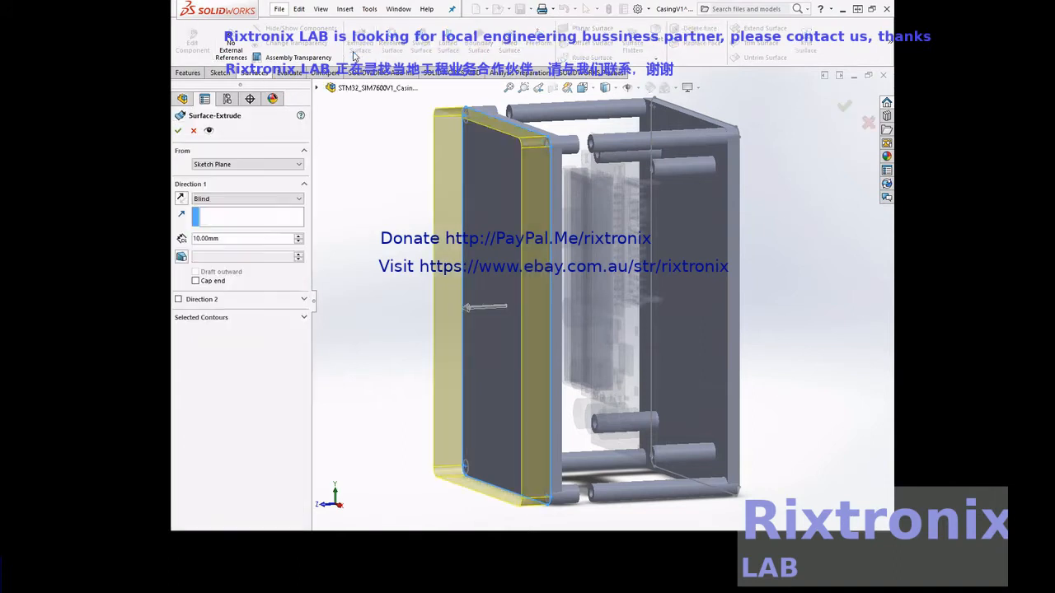
click(181, 198)
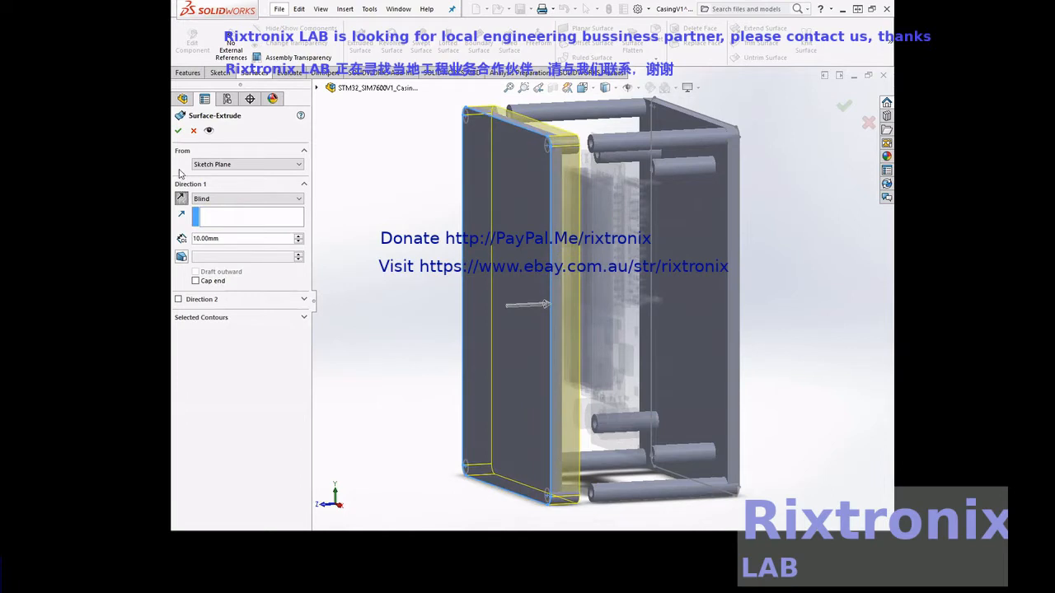
click(178, 132)
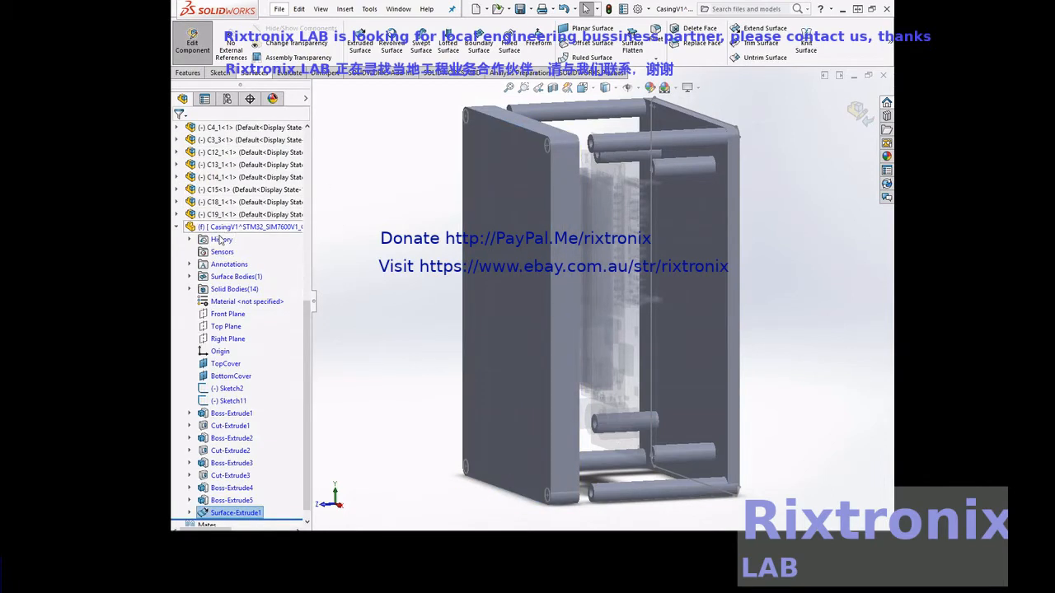
Extrude Sketch2 as a 50 mm blind surface toward the opposite cover, and save the assembly
click(235, 389)
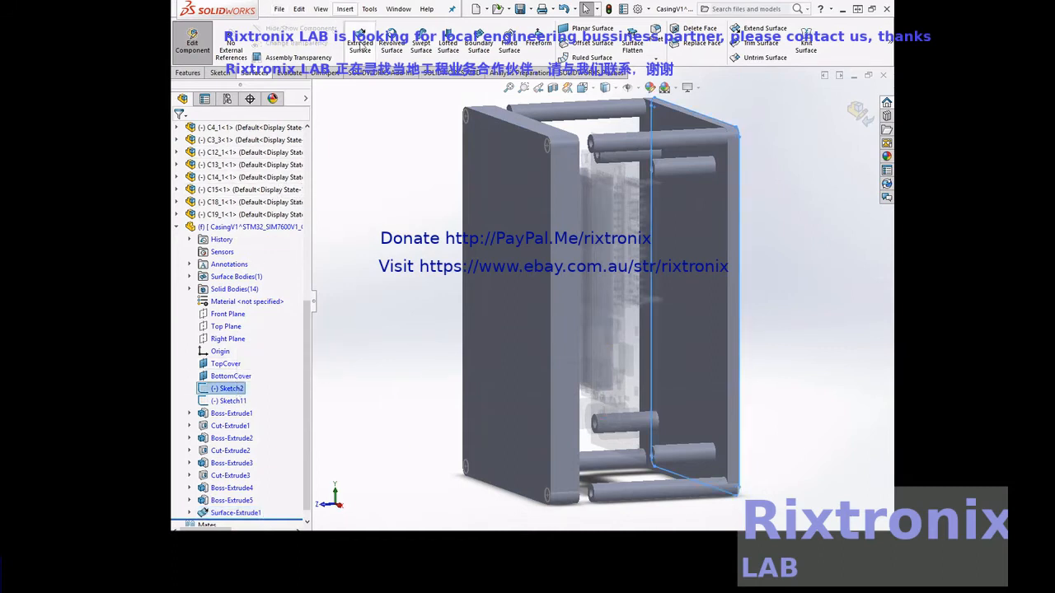
click(366, 43)
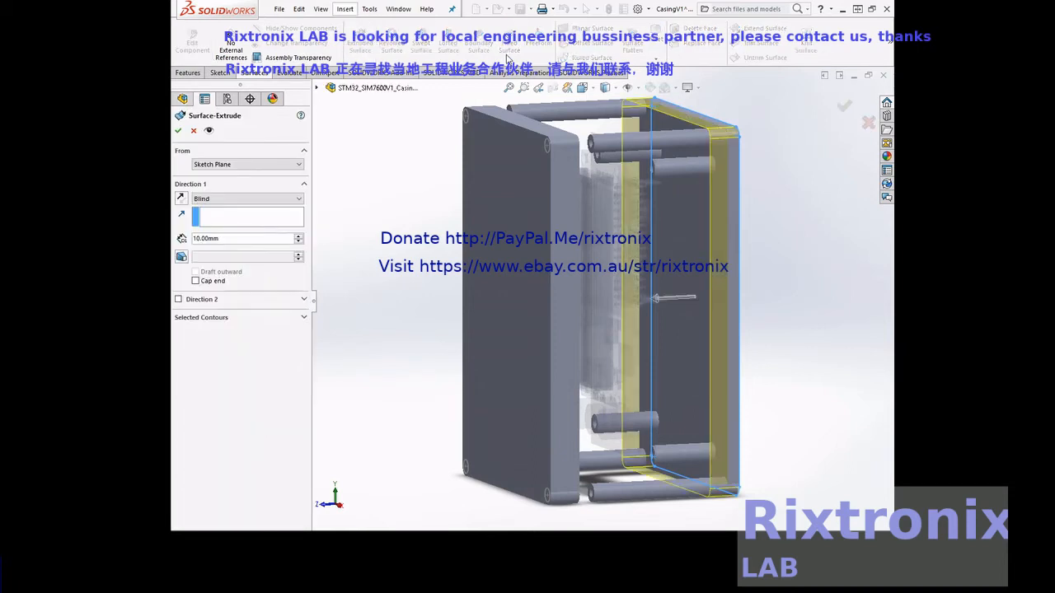
click(297, 236)
click(297, 236)
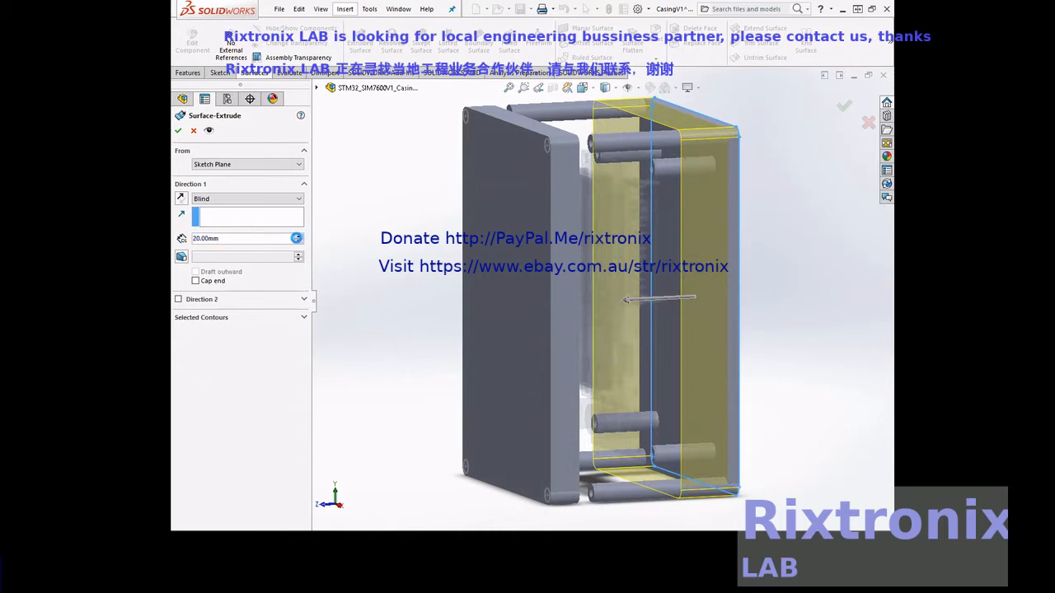
click(297, 236)
click(297, 237)
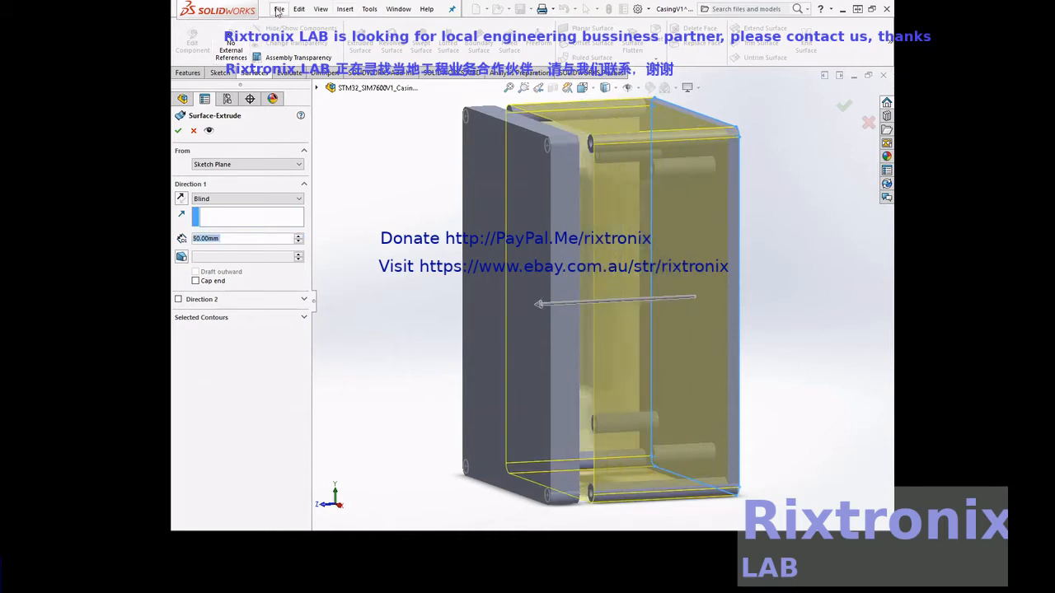
click(179, 131)
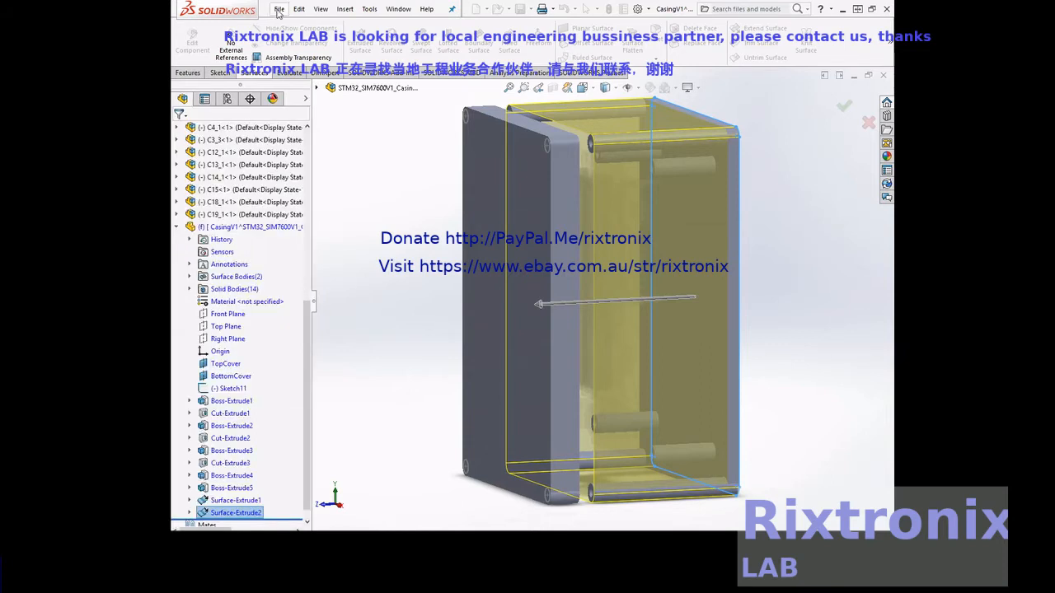
click(279, 10)
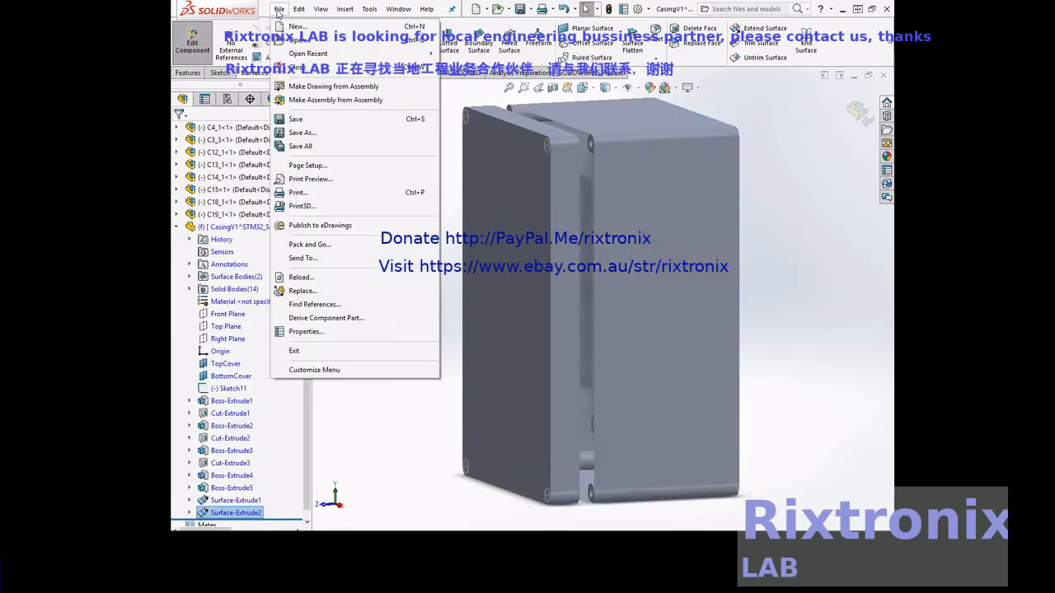
click(316, 119)
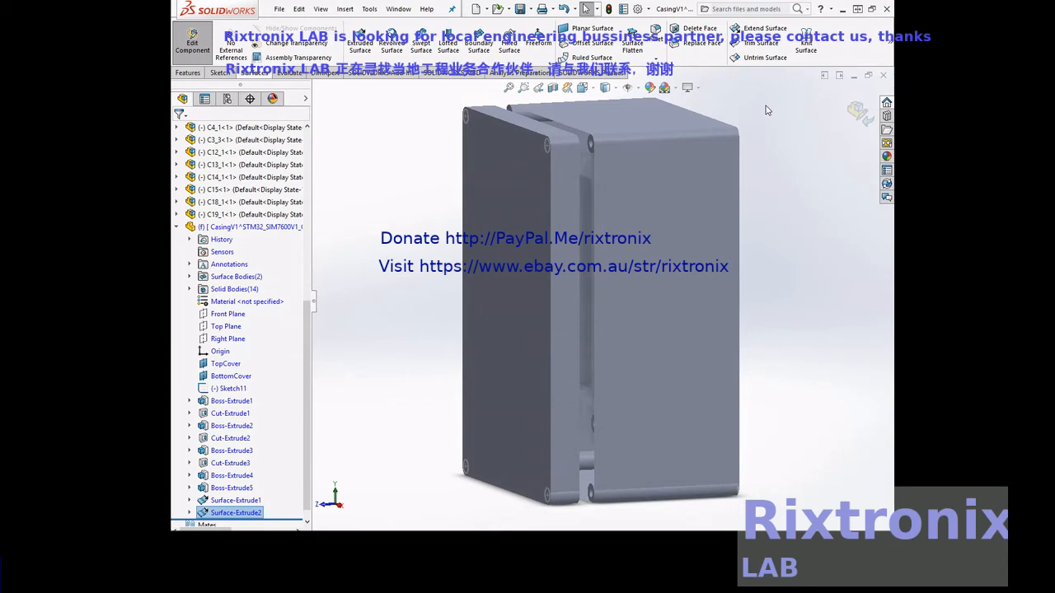
Start a Thicken feature on the shallow 10 mm surface wall with Merge result turned off
click(777, 128)
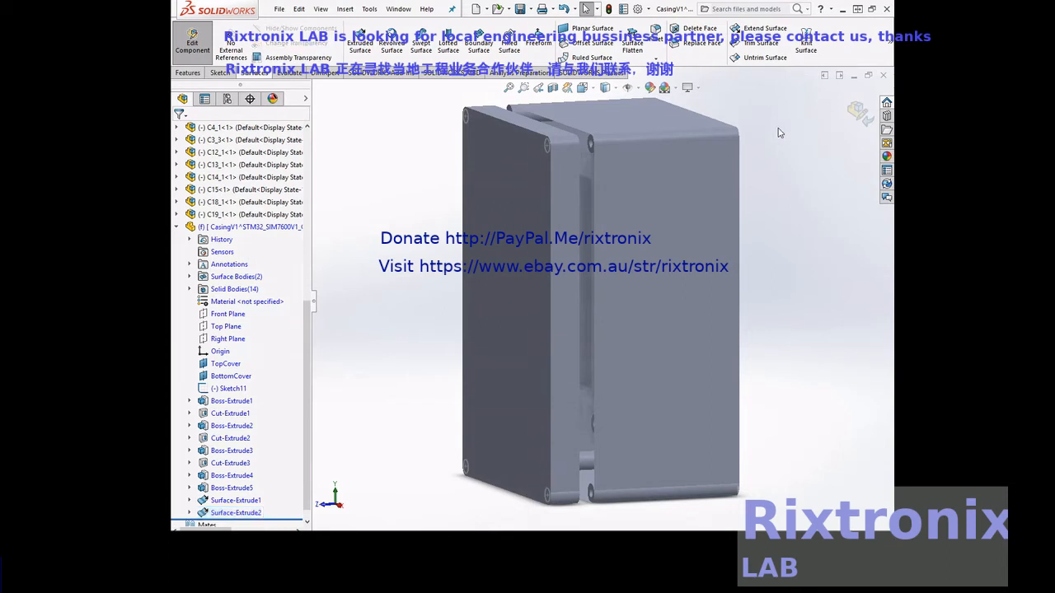
right_click(781, 136)
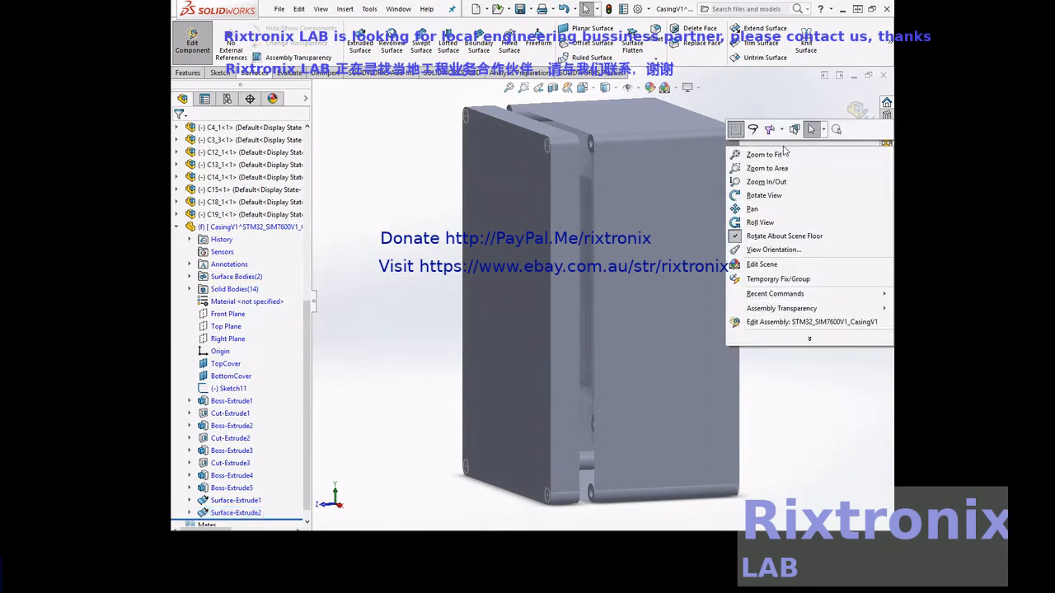
click(804, 192)
drag(805, 192, 743, 185)
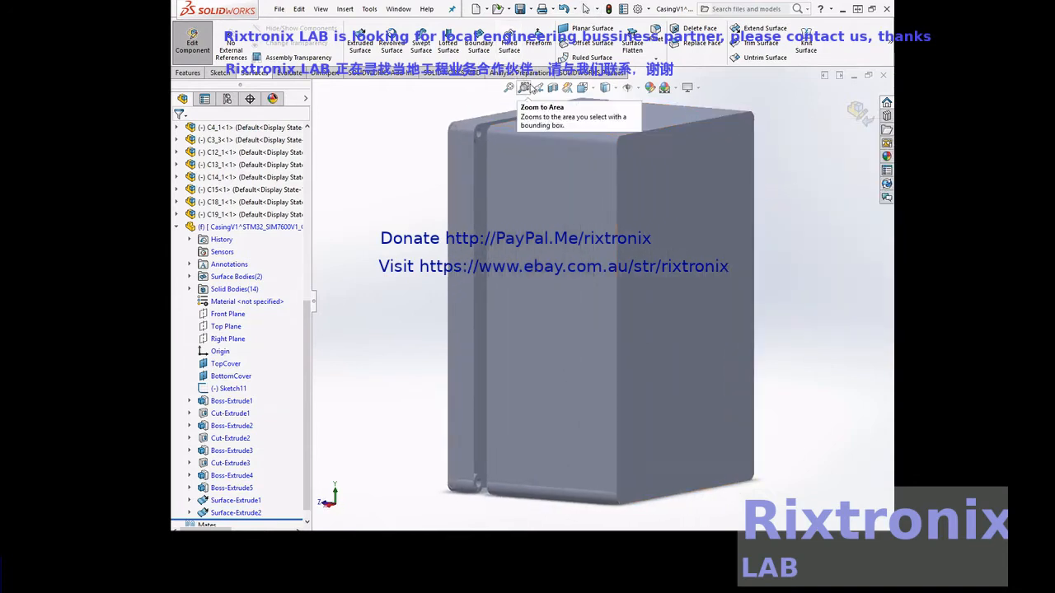
click(524, 87)
drag(434, 118, 499, 166)
scroll(452, 146, up, 2)
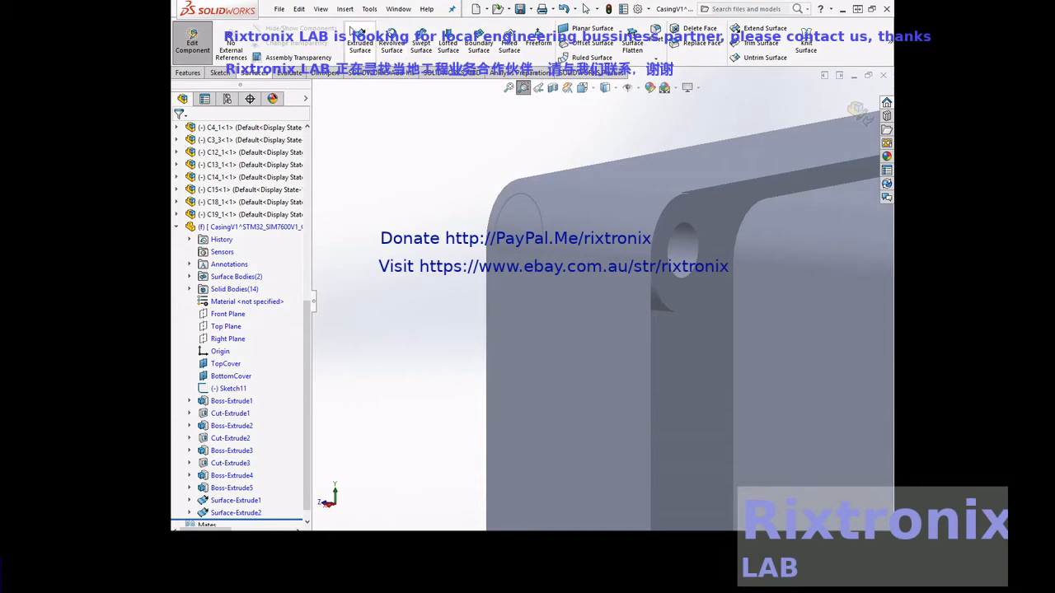
click(369, 9)
click(345, 9)
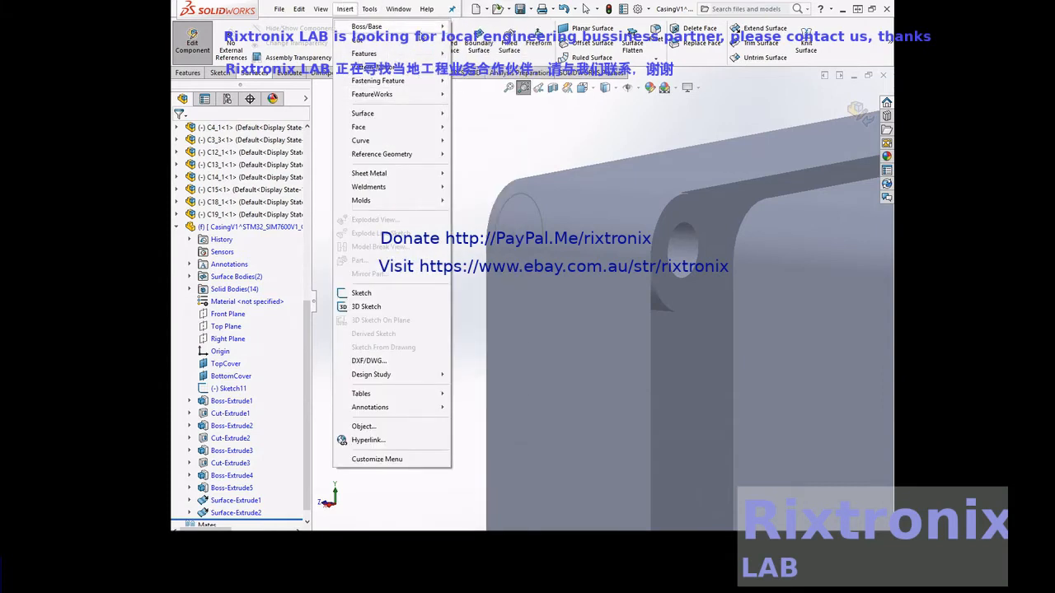
mouse_move(396, 26)
click(483, 95)
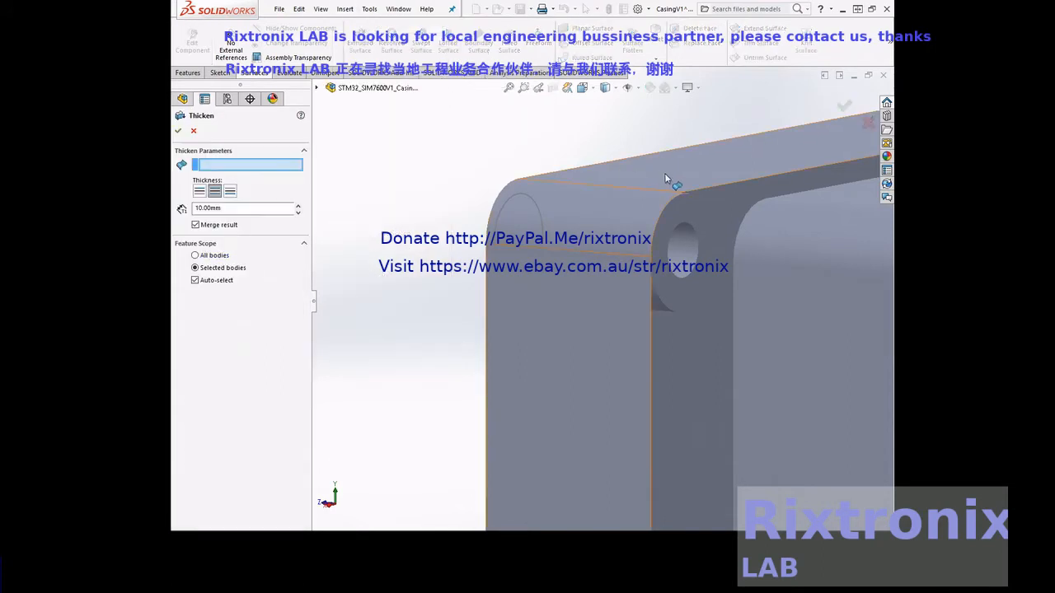
click(674, 176)
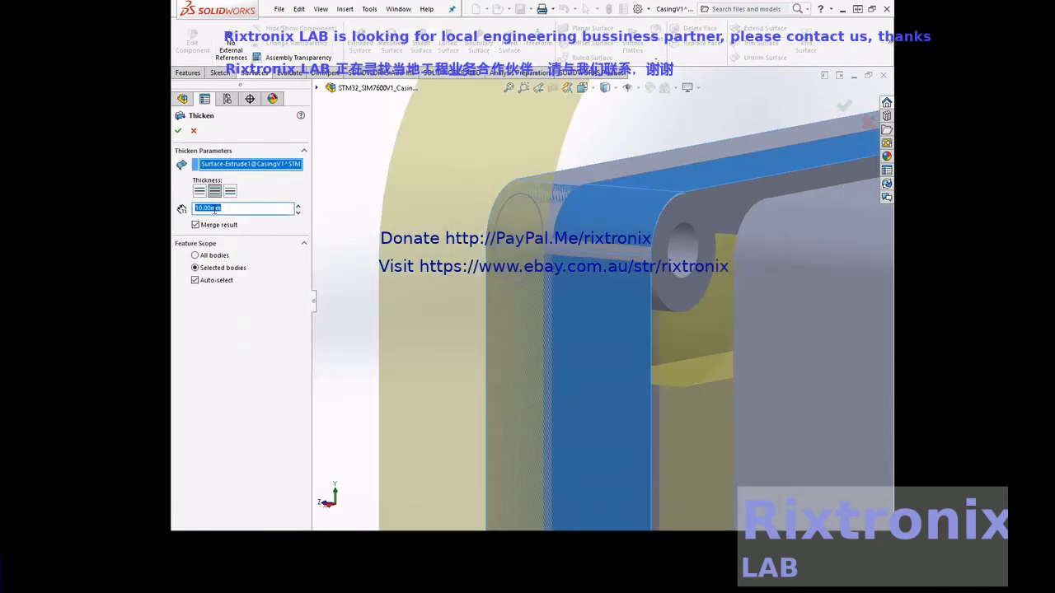
click(195, 225)
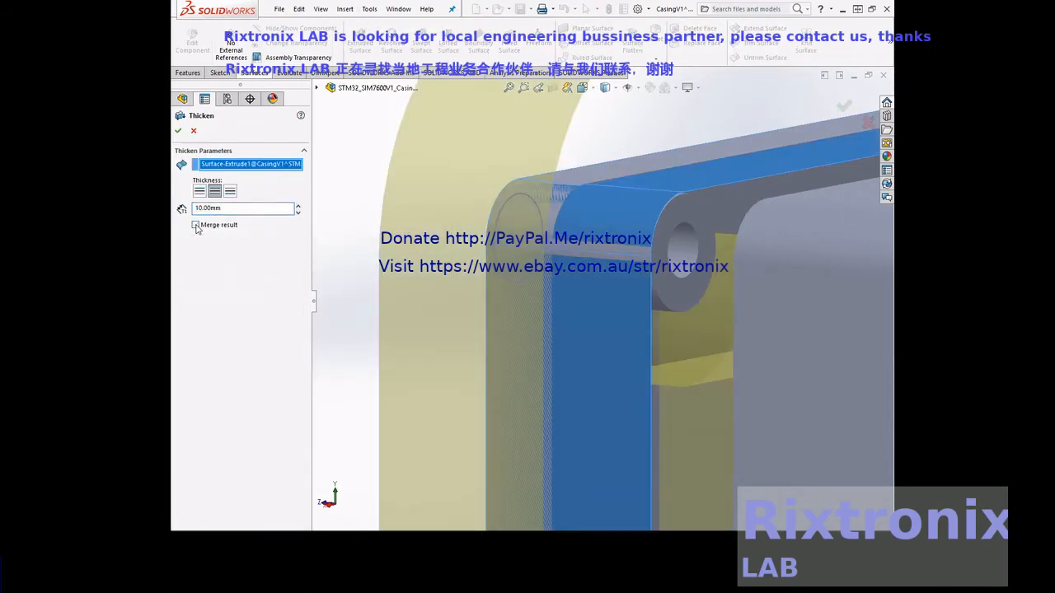
Thicken the shallow surface wall by 1.50 mm on both sides
click(231, 192)
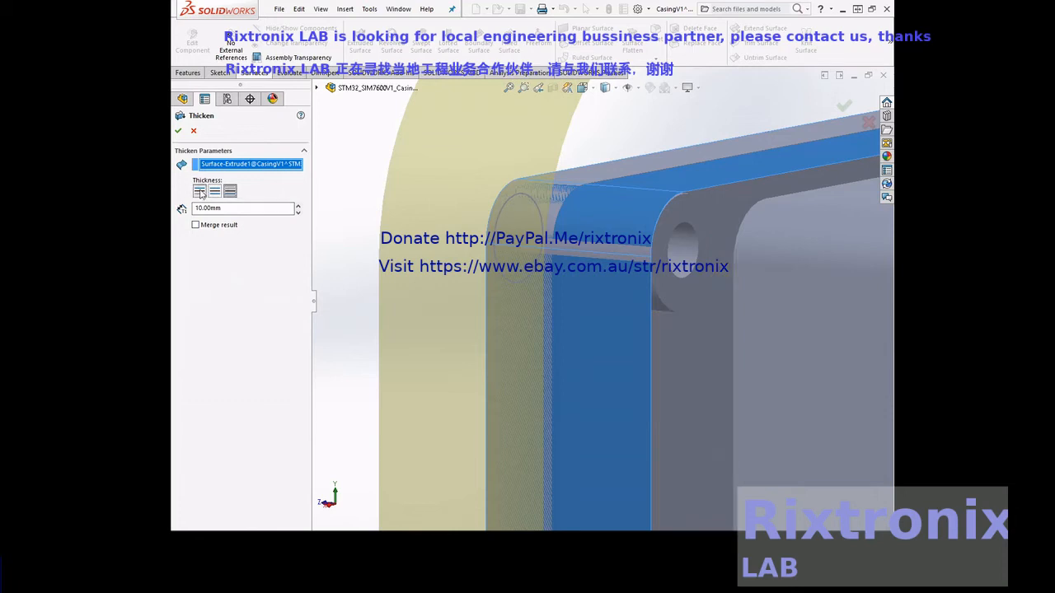
click(199, 191)
double_click(197, 208)
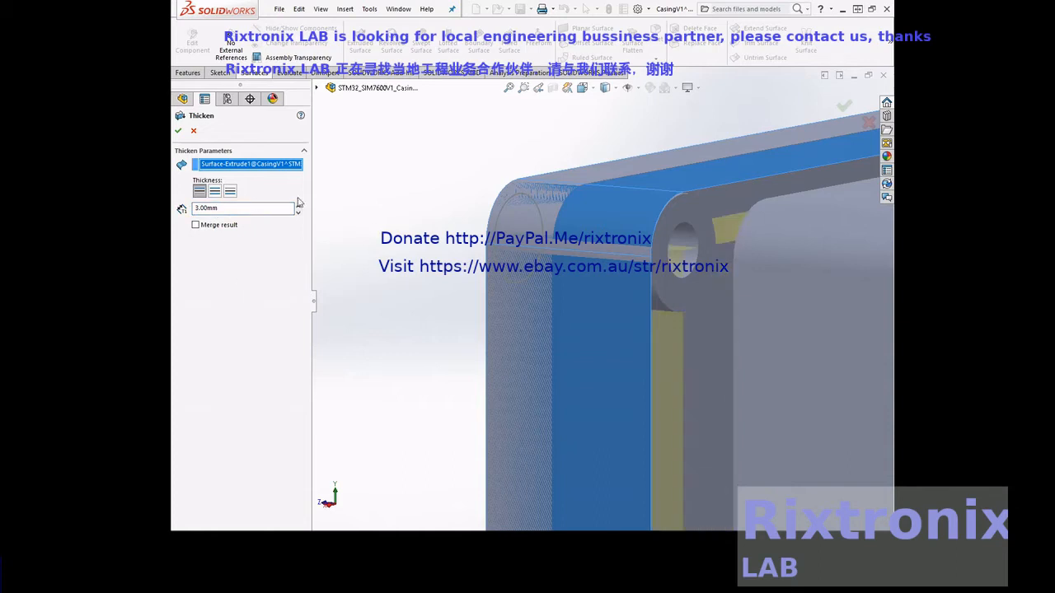
click(215, 190)
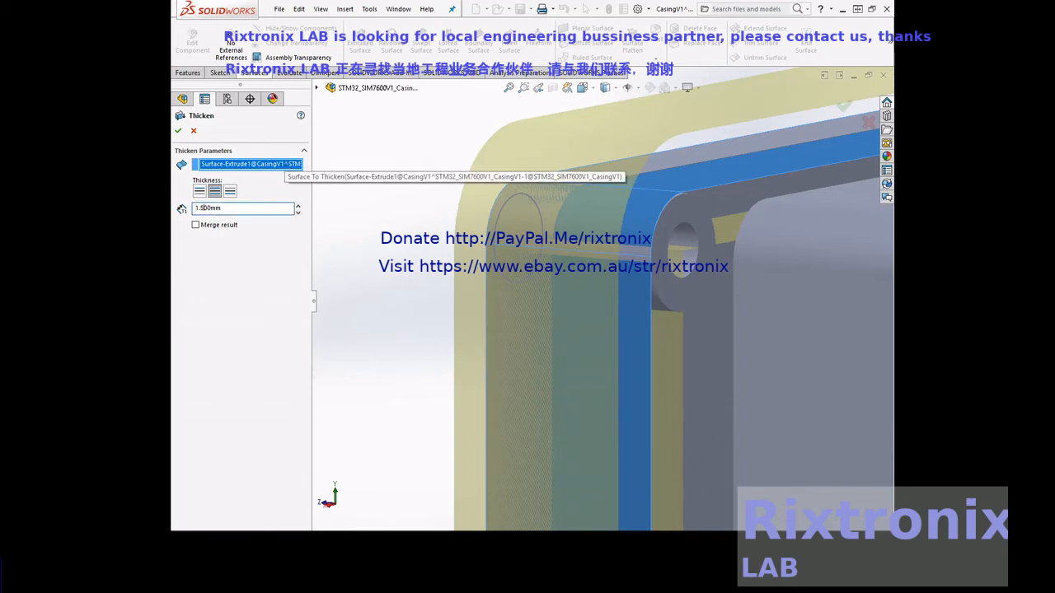
click(233, 282)
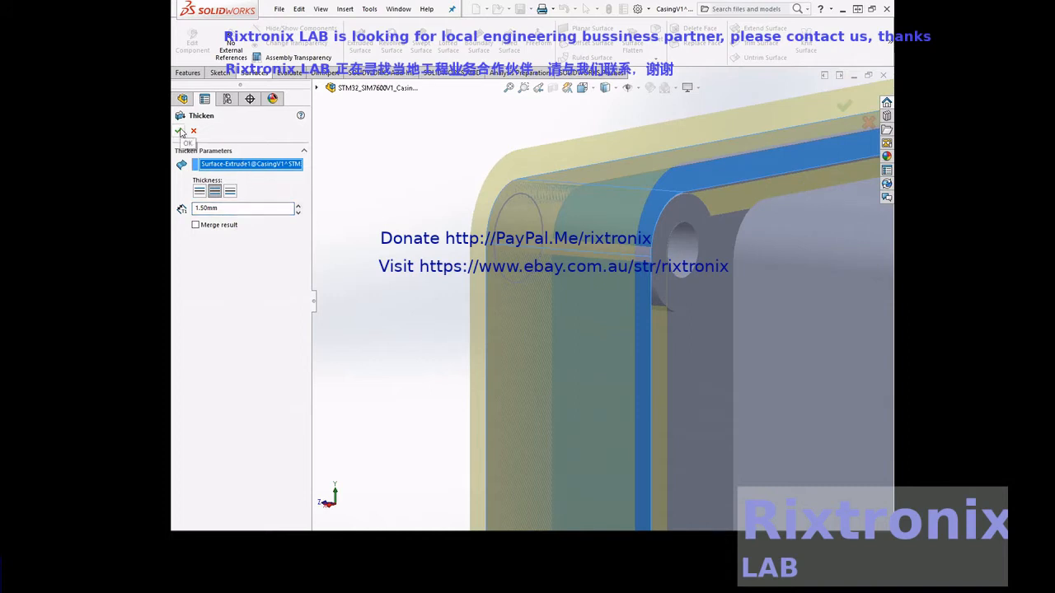
click(181, 132)
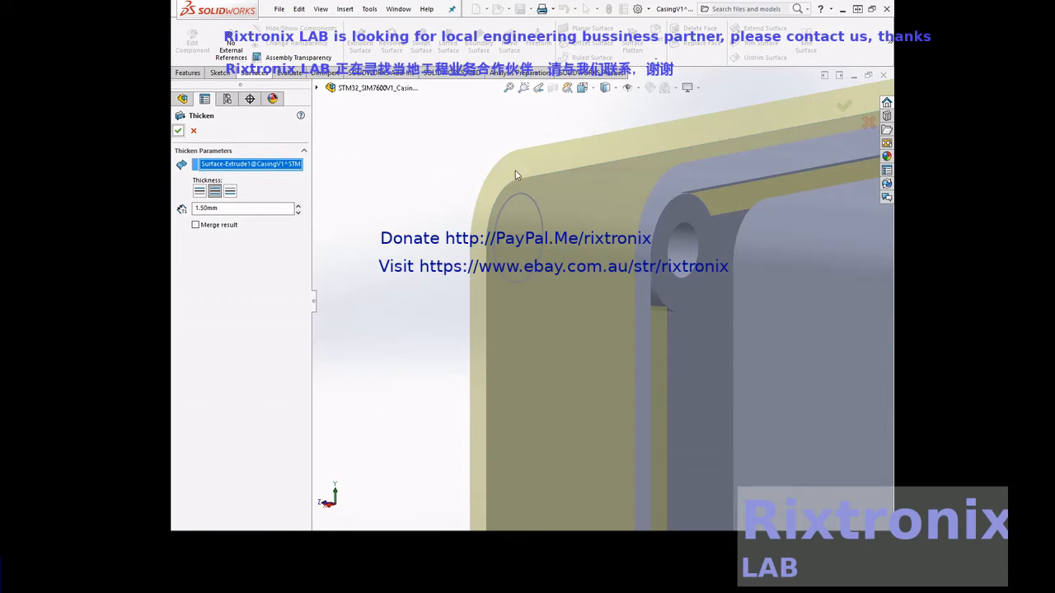
Thicken the deep 50 mm surface wall by 1.50 mm on both sides as a separate body, with Merge result off
right_click(589, 111)
mouse_move(630, 144)
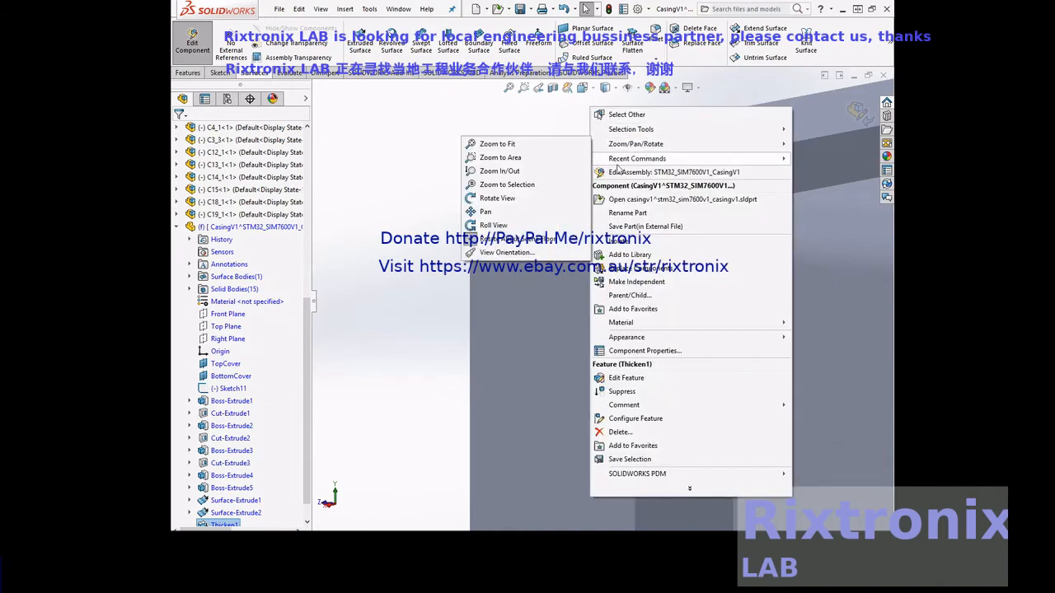
click(497, 198)
drag(548, 173, 373, 180)
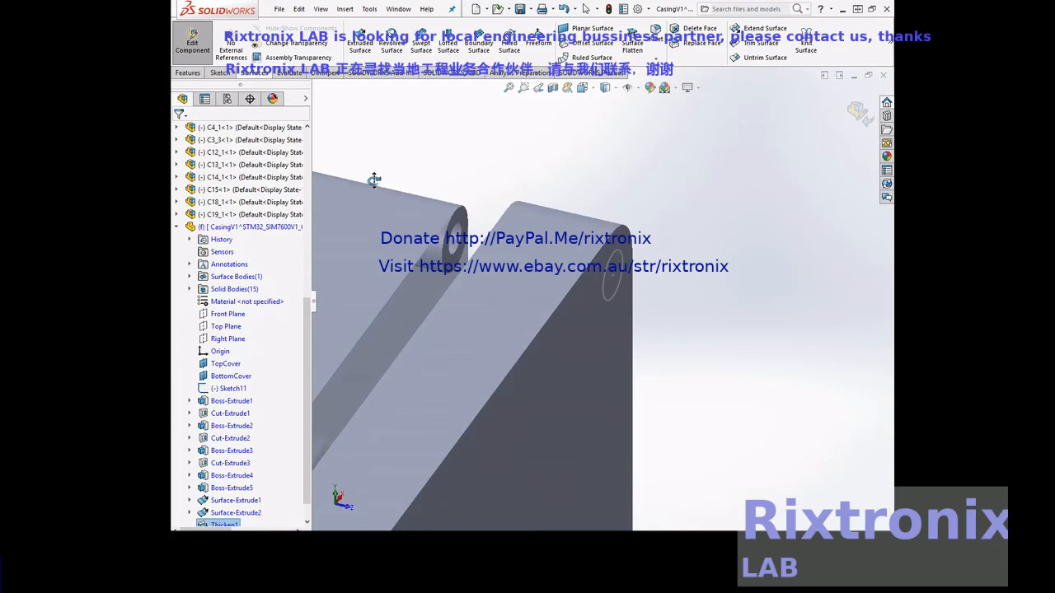
click(345, 9)
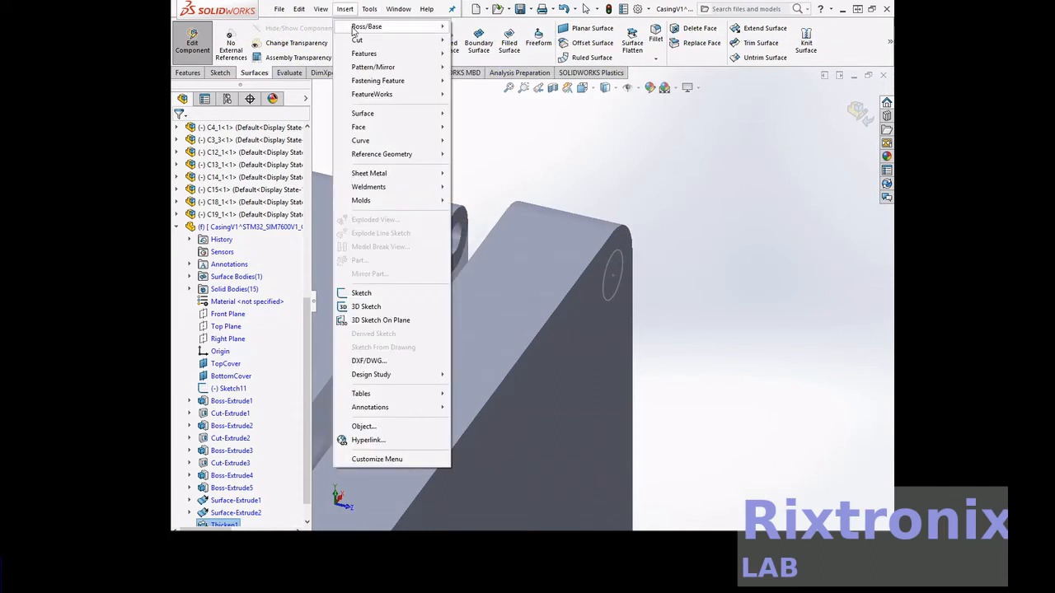
mouse_move(356, 31)
click(474, 91)
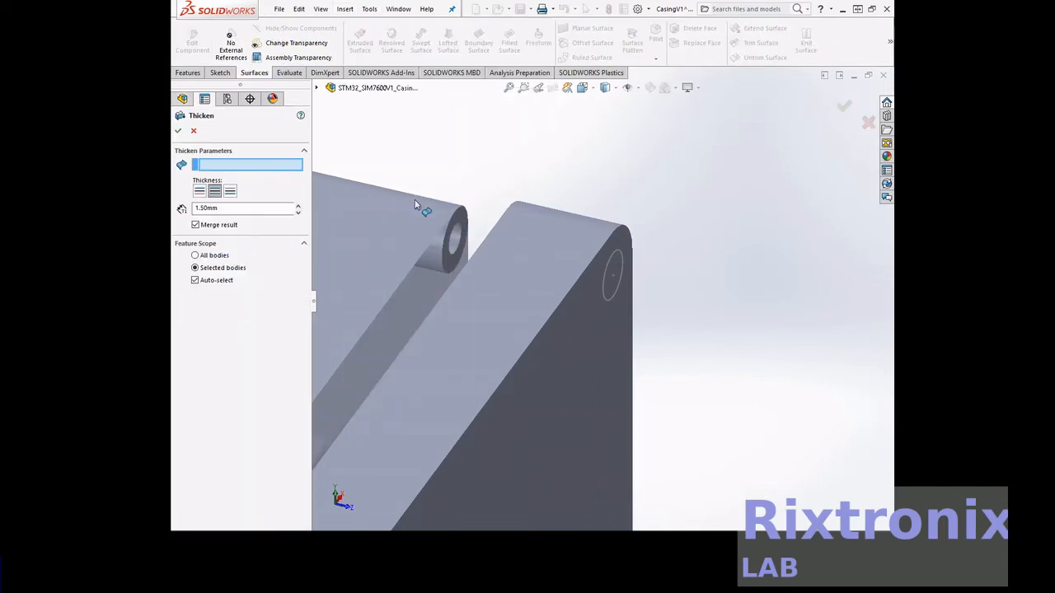
click(412, 217)
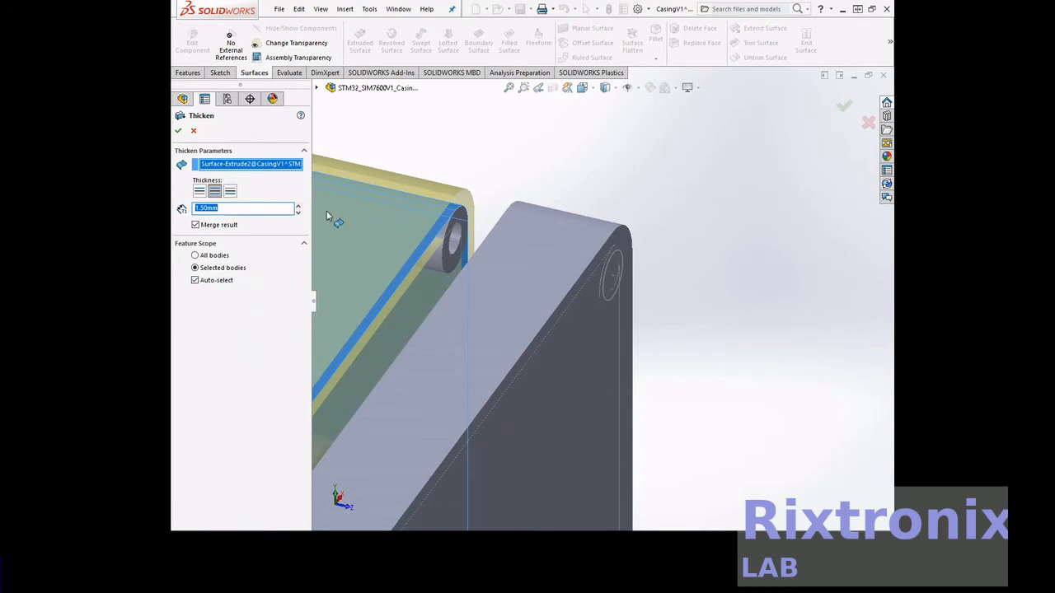
click(196, 227)
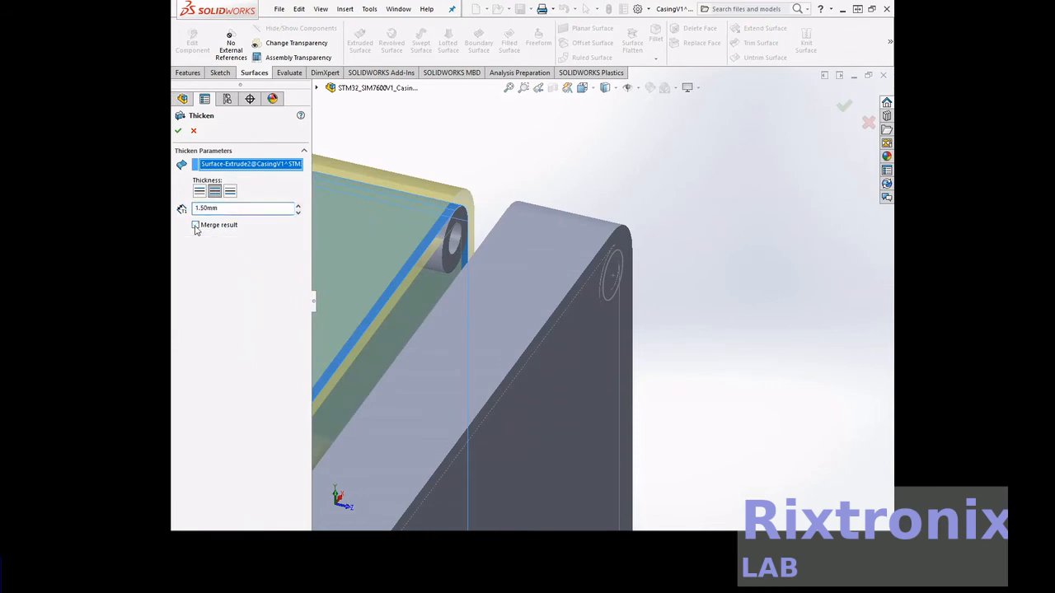
click(179, 132)
Display the casing assembly with hidden lines visible and inspect the two thickened walls around the electronics
right_click(722, 145)
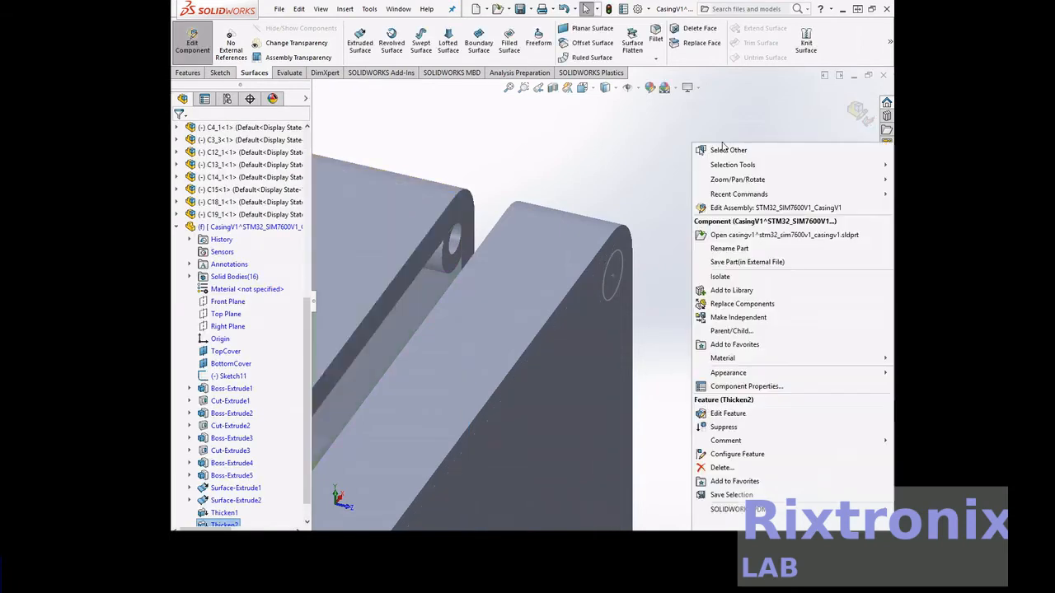
mouse_move(753, 180)
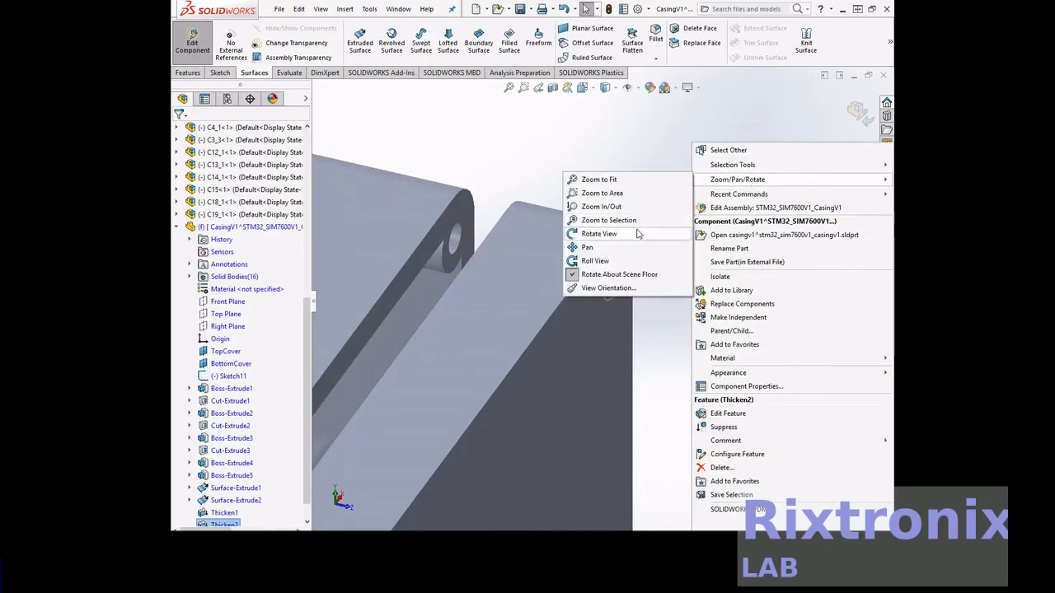
click(636, 234)
drag(730, 159, 554, 161)
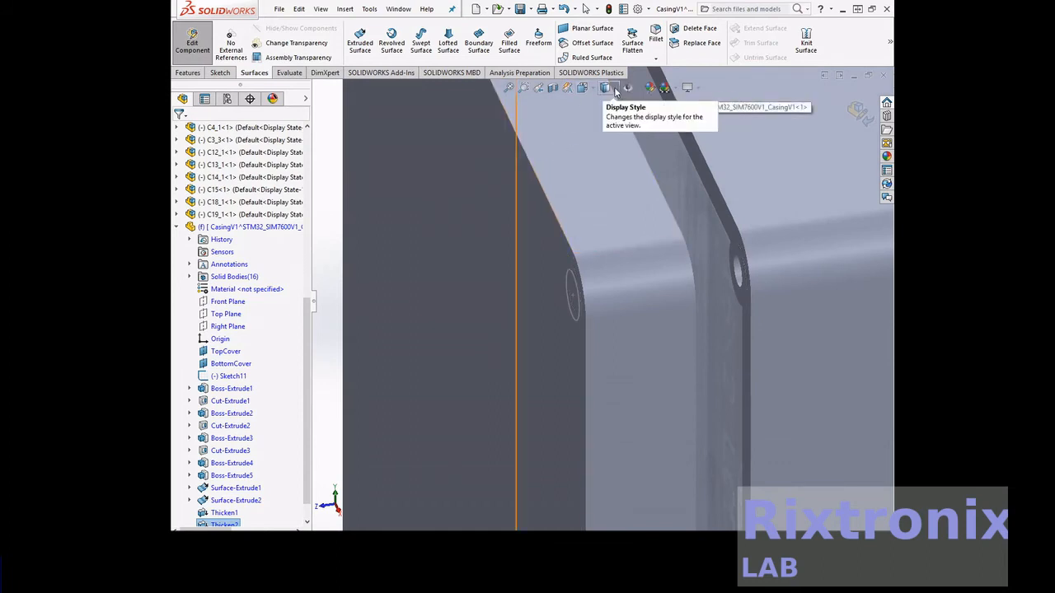
click(615, 89)
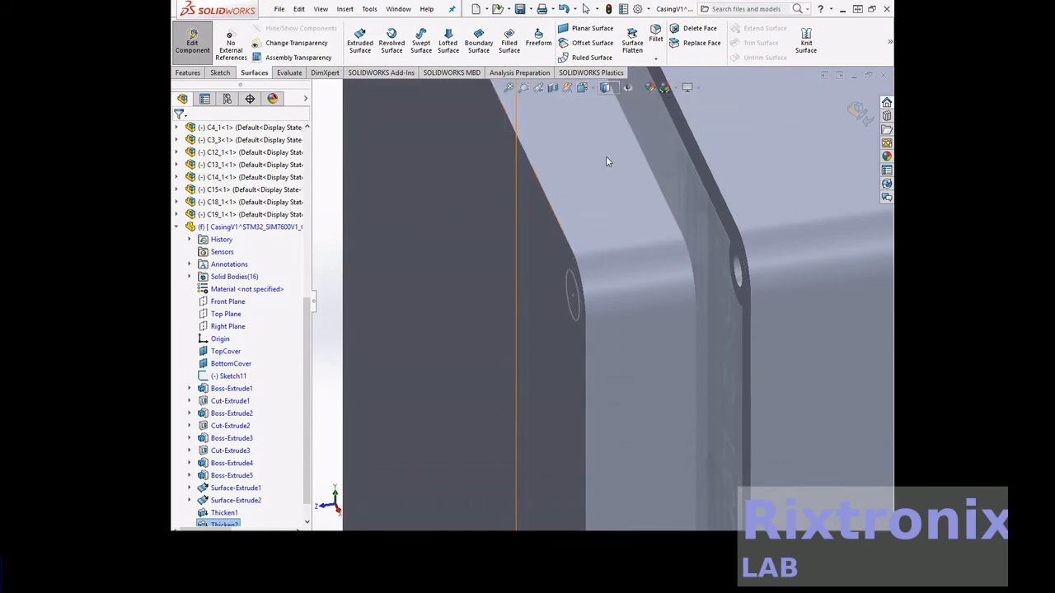
click(605, 154)
scroll(672, 220, up, 4)
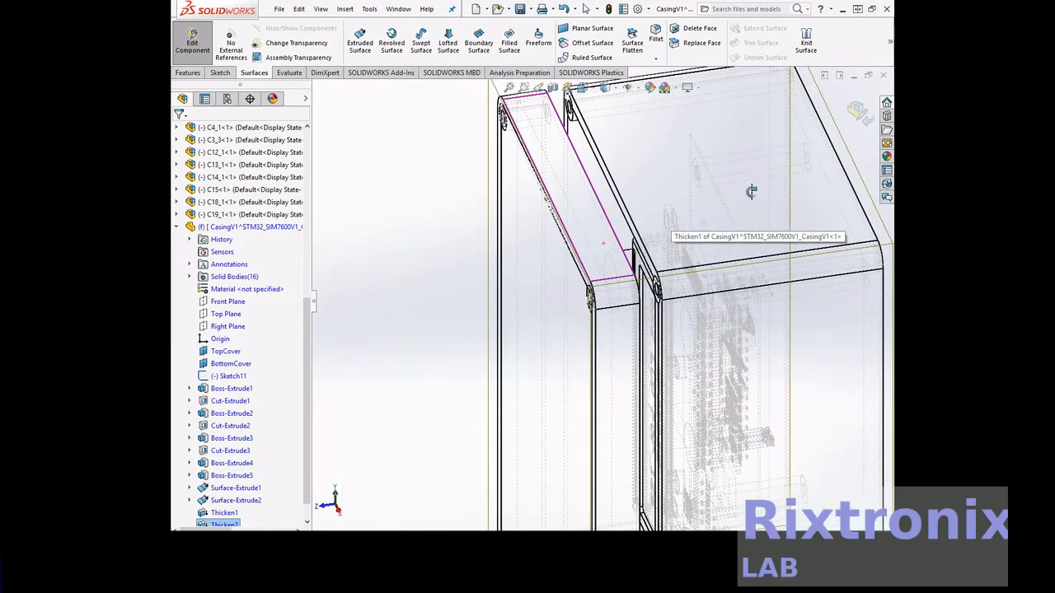
middle_drag(822, 129, 808, 172)
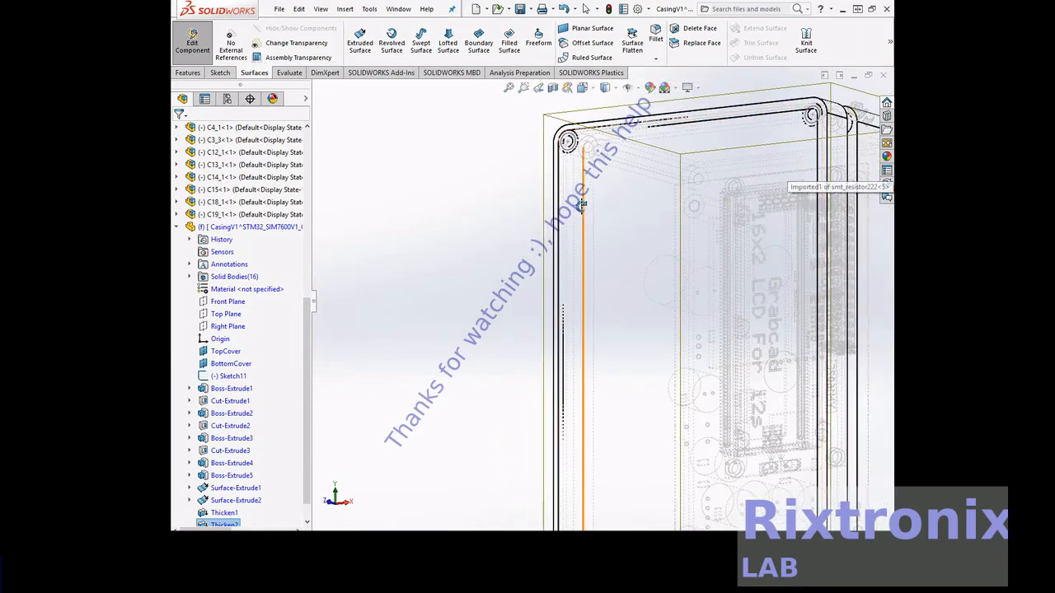
middle_drag(477, 240, 526, 243)
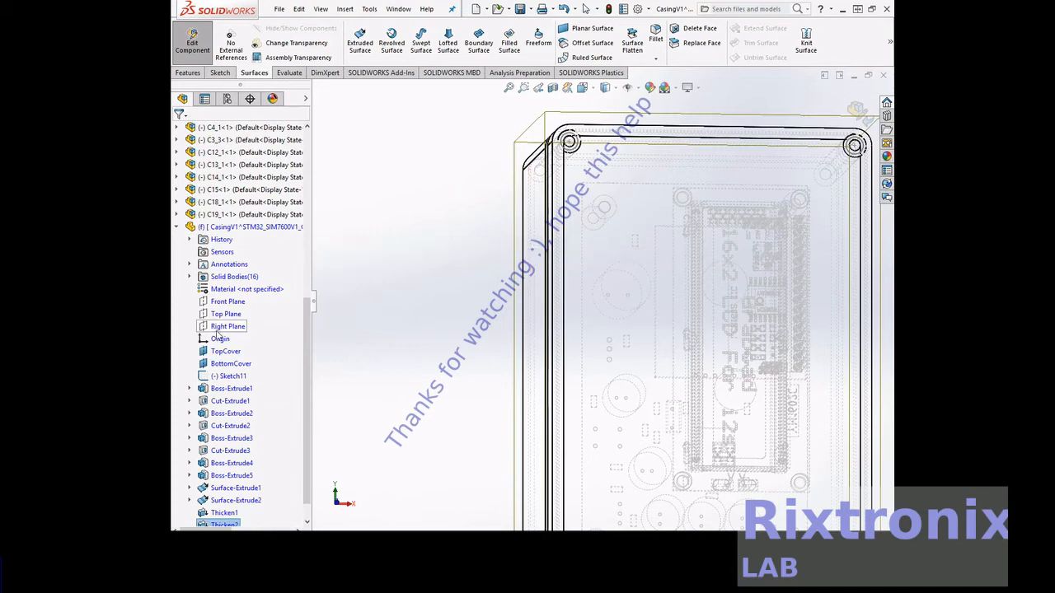
key(f)
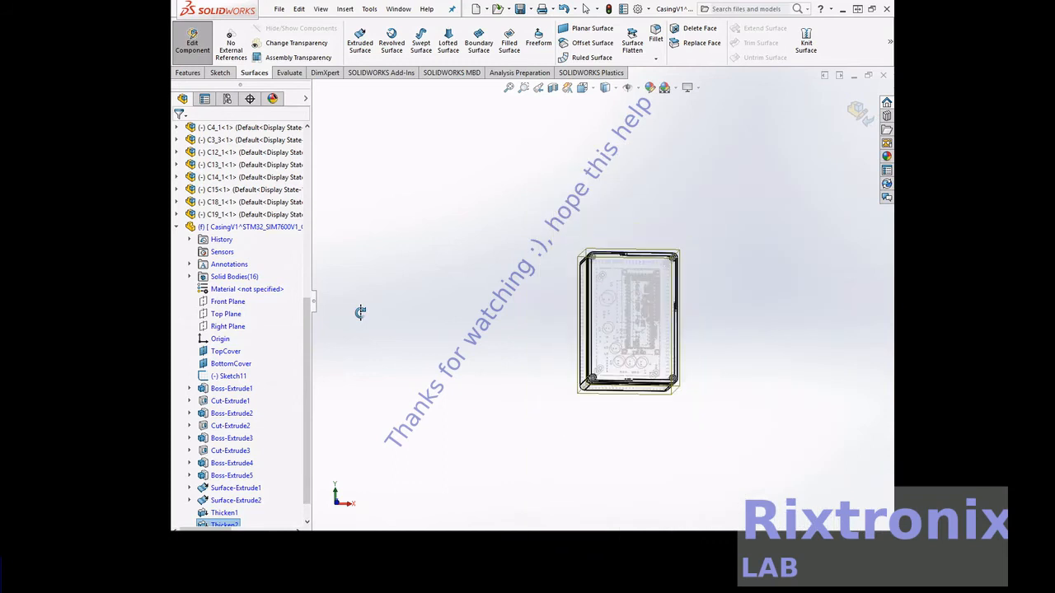
Create a reference plane offset 50 mm from the casing's Front Plane, on the side beyond the shallow cover
click(234, 303)
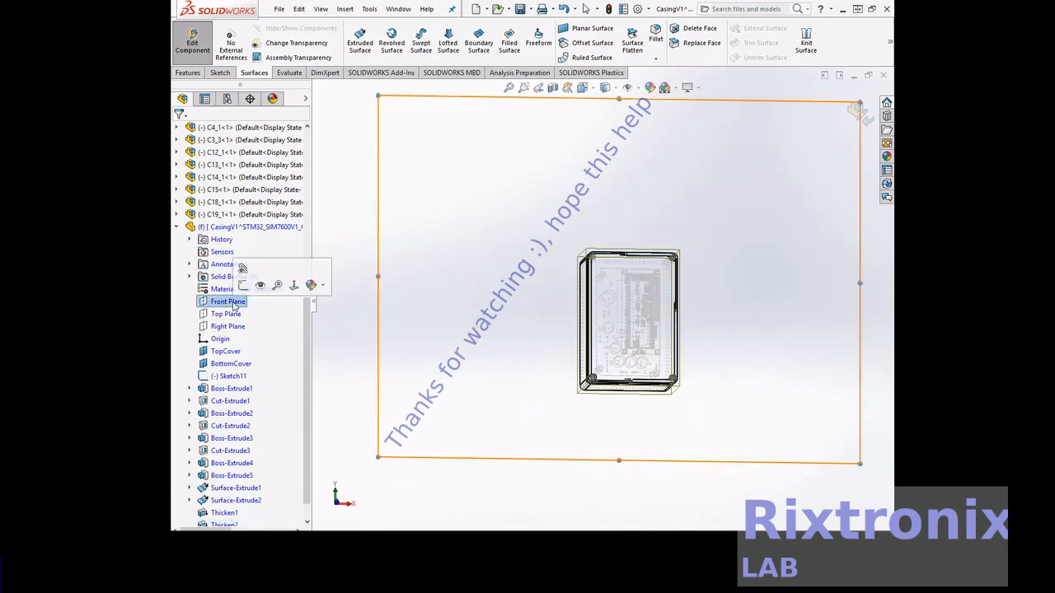
click(292, 285)
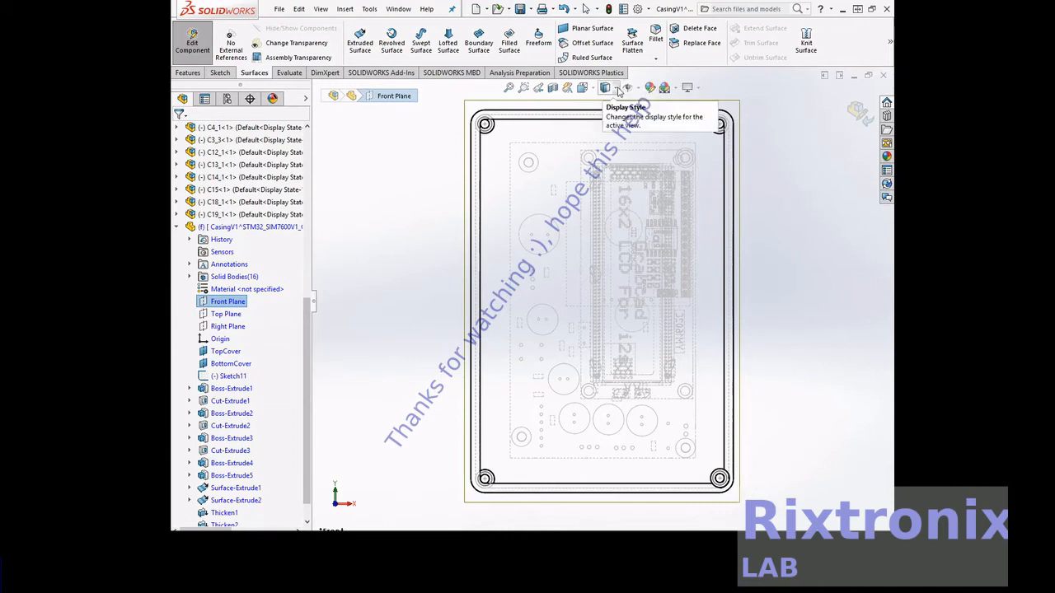
click(617, 88)
click(593, 88)
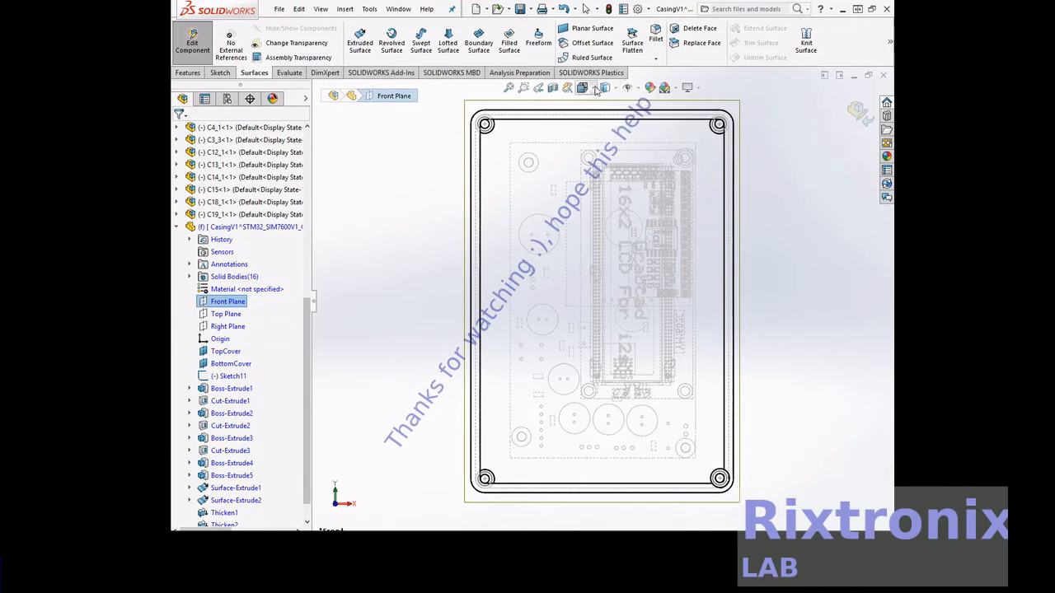
click(680, 137)
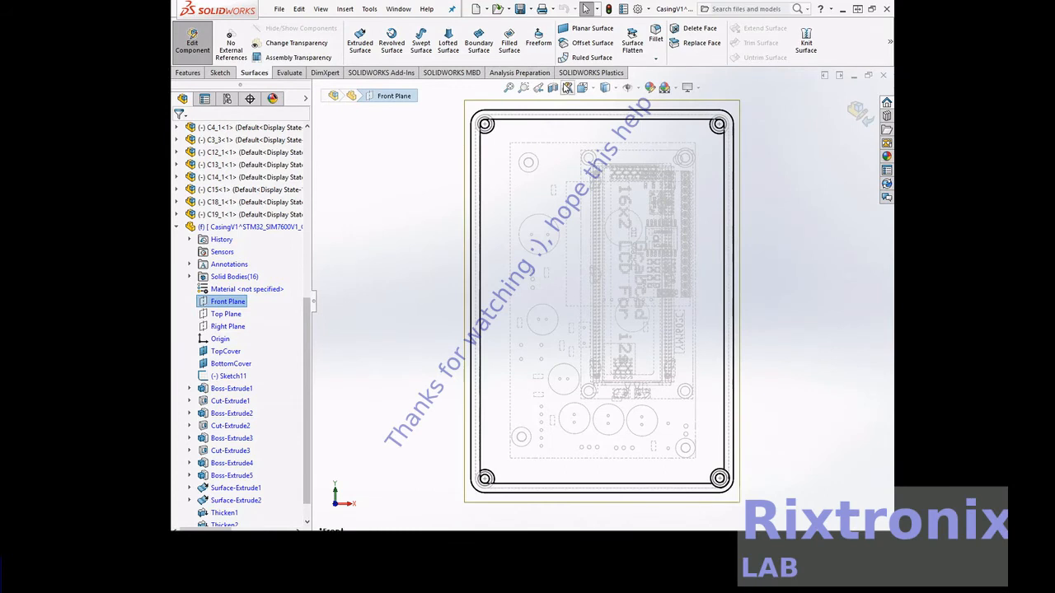
click(593, 89)
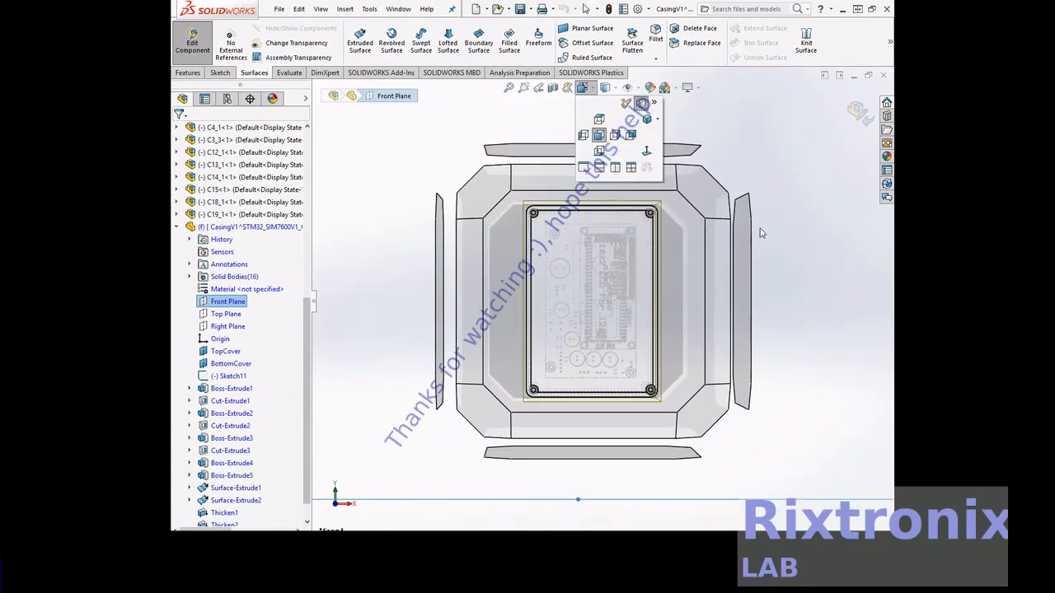
click(750, 259)
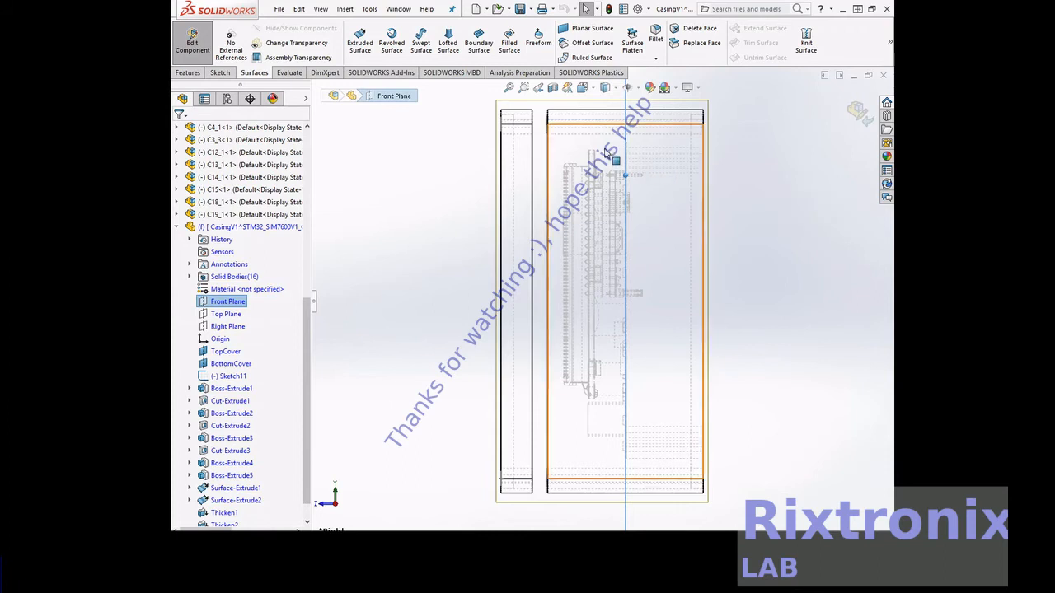
click(189, 74)
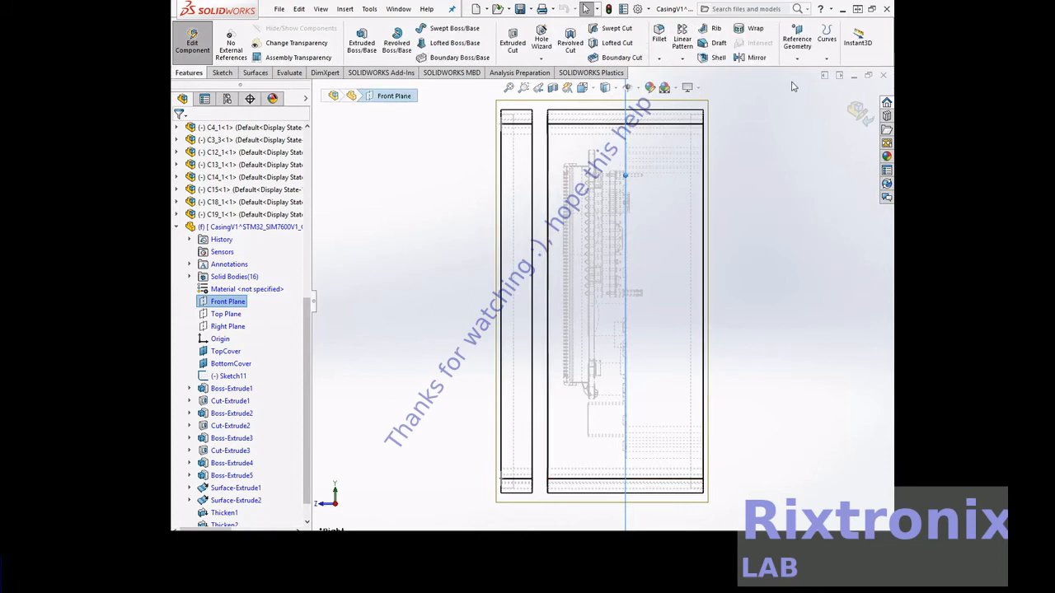
click(797, 46)
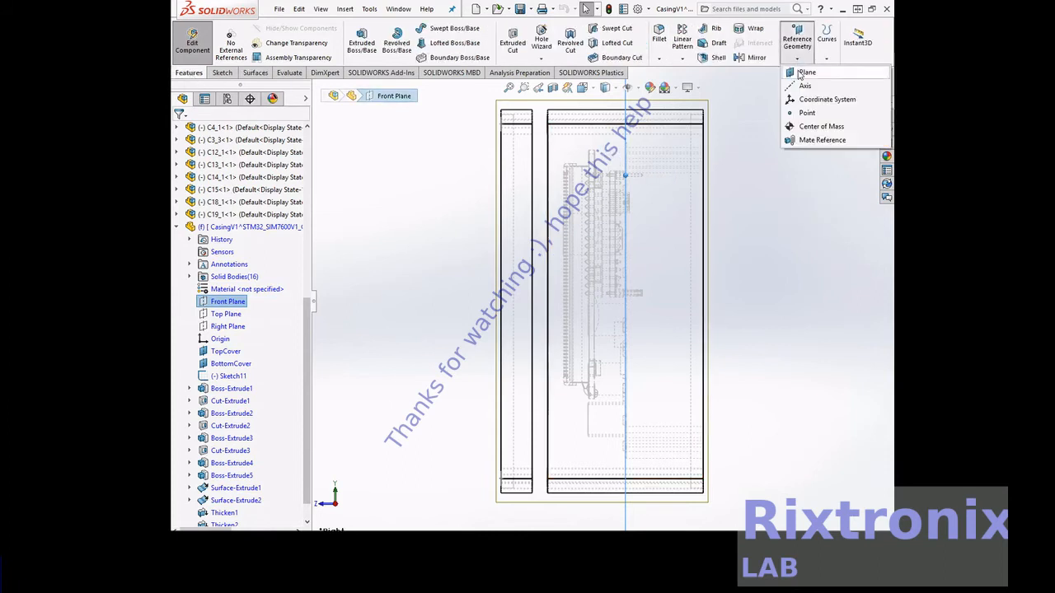
click(805, 72)
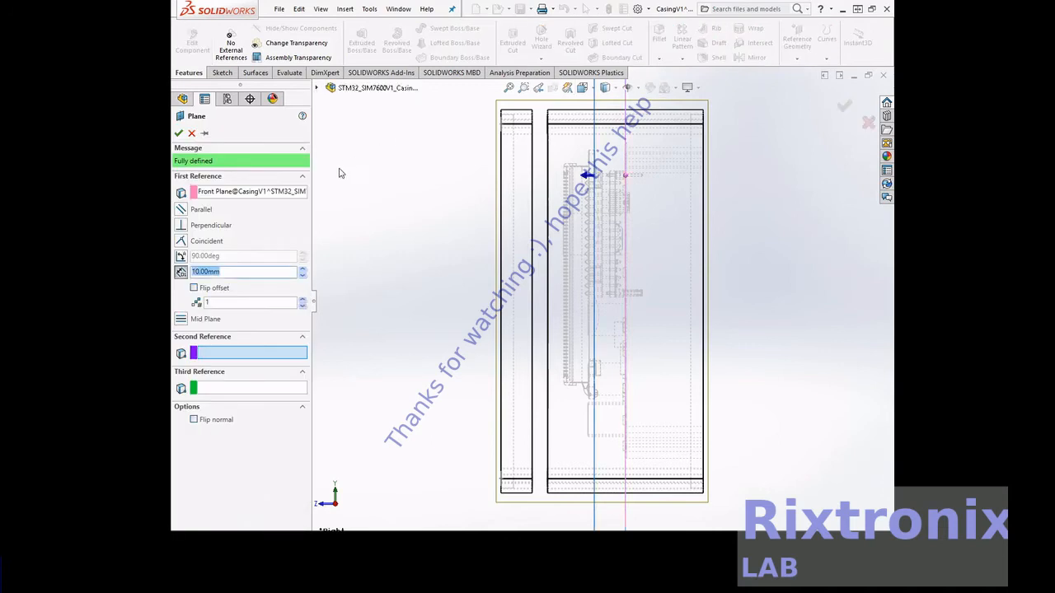
click(302, 271)
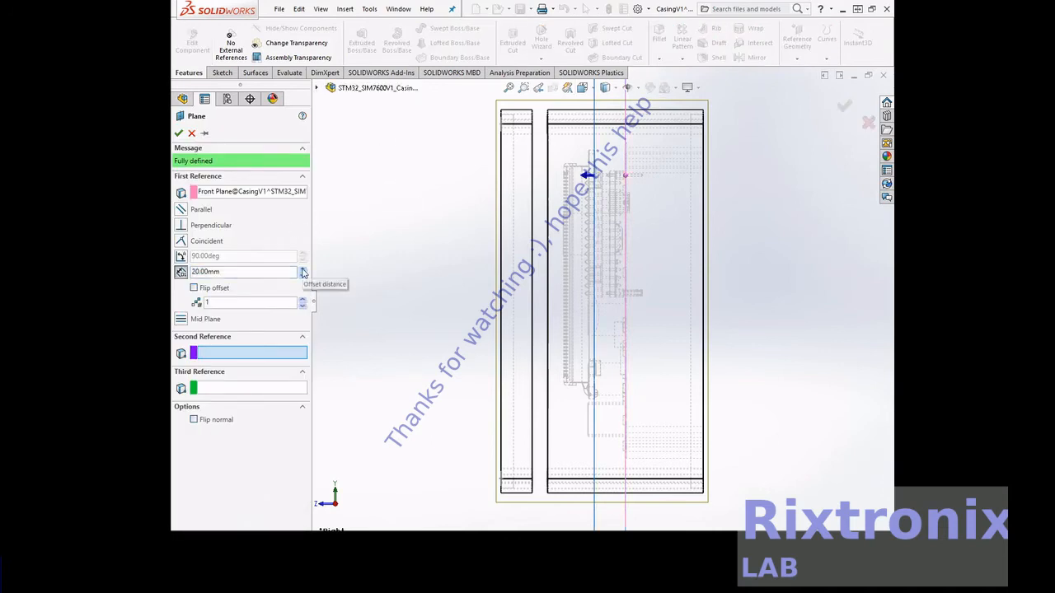
click(302, 271)
click(303, 271)
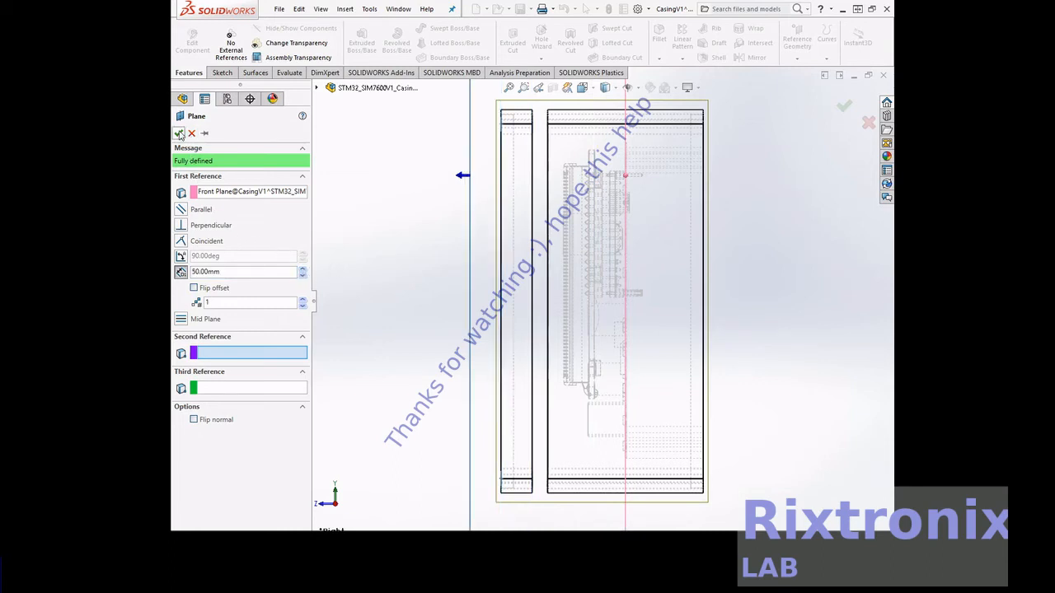
key(Return)
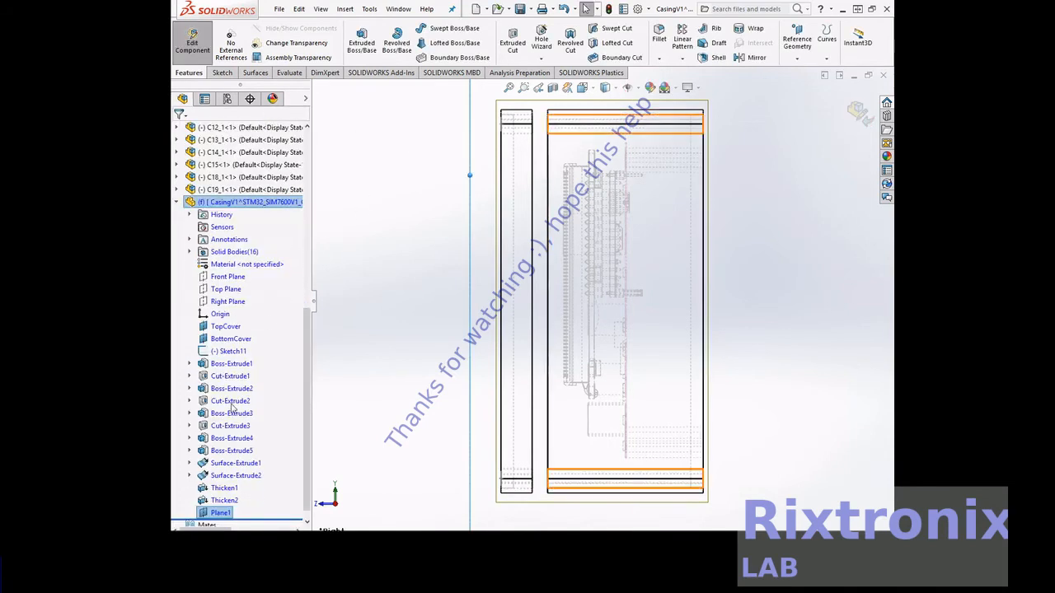
Sketch a centre rectangle about 31 by 82 mm over the 16x2 LCD on the new offset plane, with its centre coincident to the LCD geometry
right_click(219, 515)
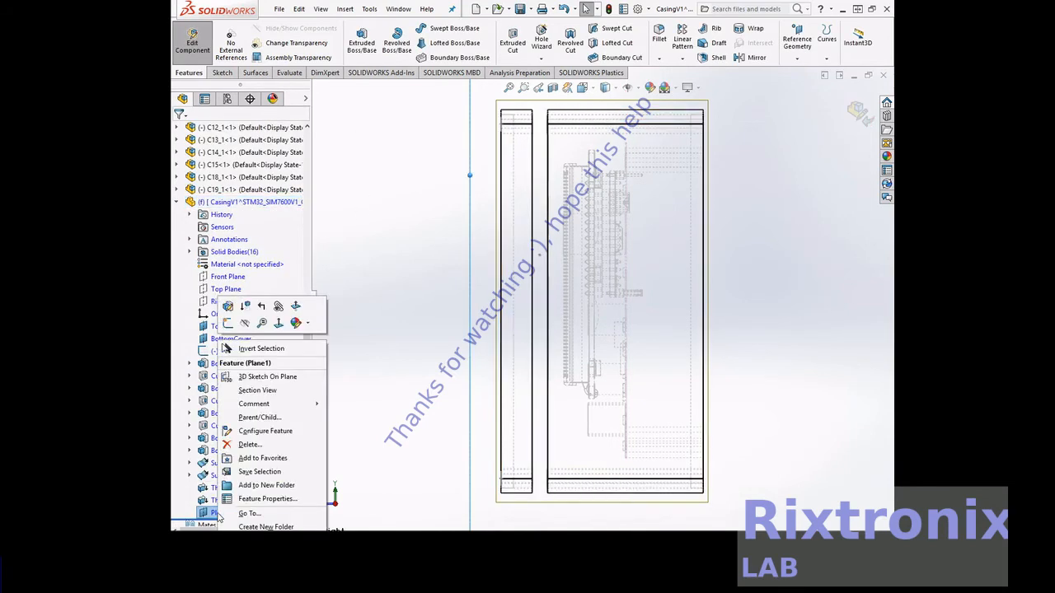
click(282, 332)
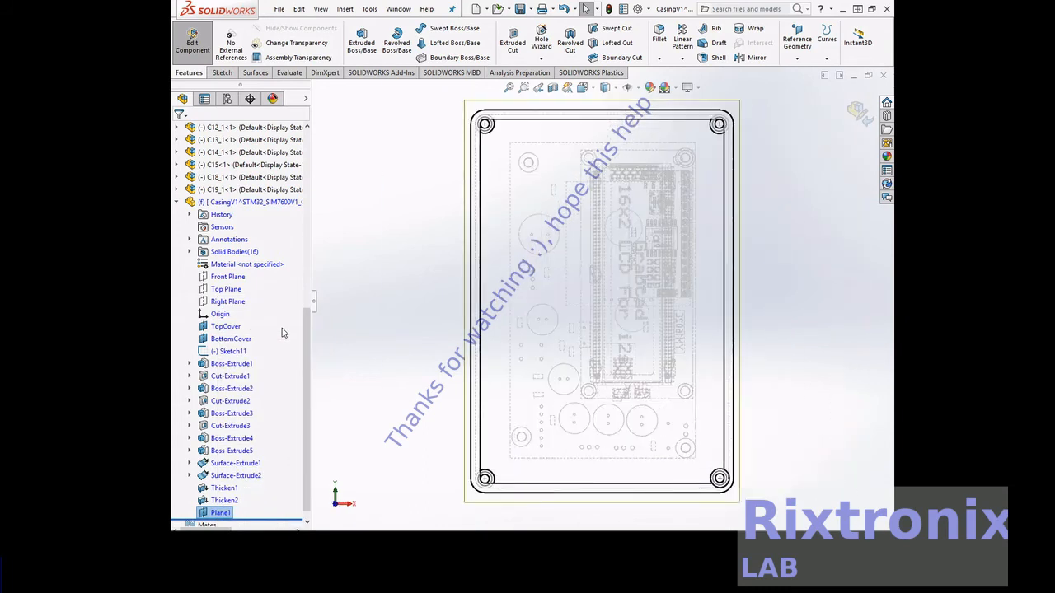
scroll(781, 259, up, 2)
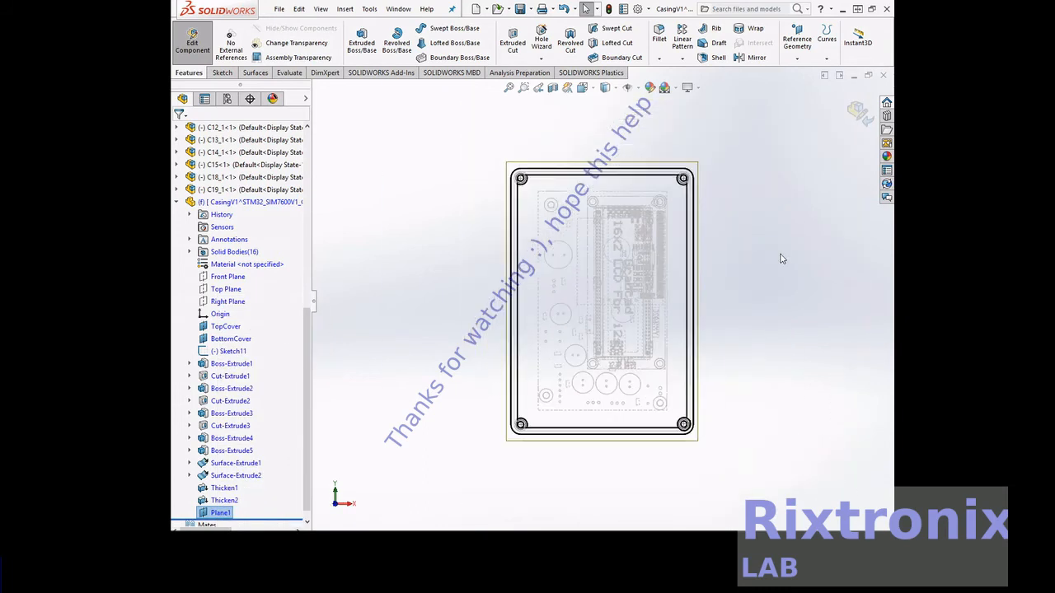
scroll(782, 258, down, 2)
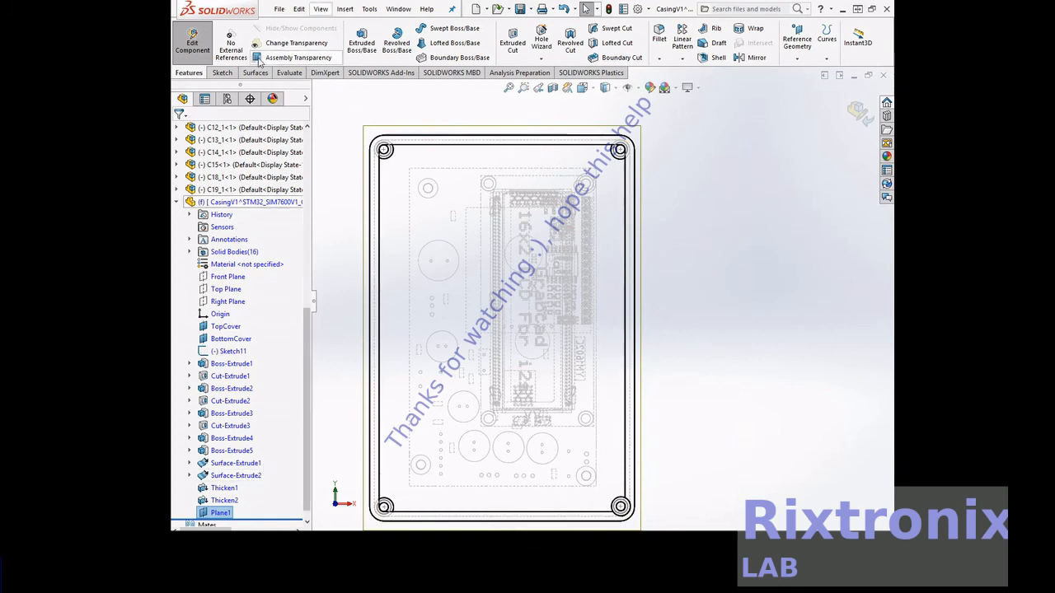
click(222, 73)
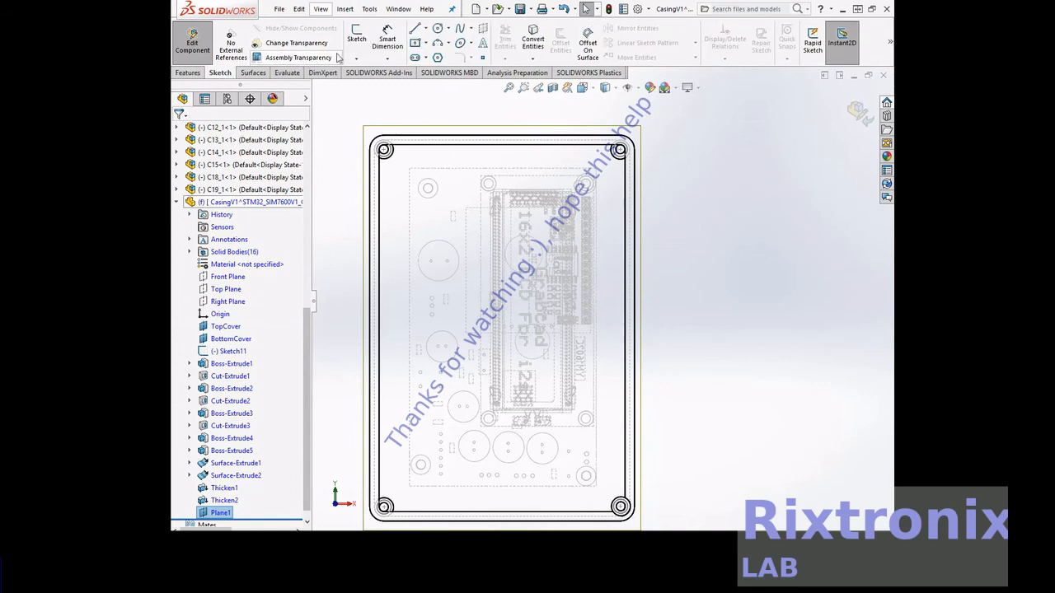
click(415, 42)
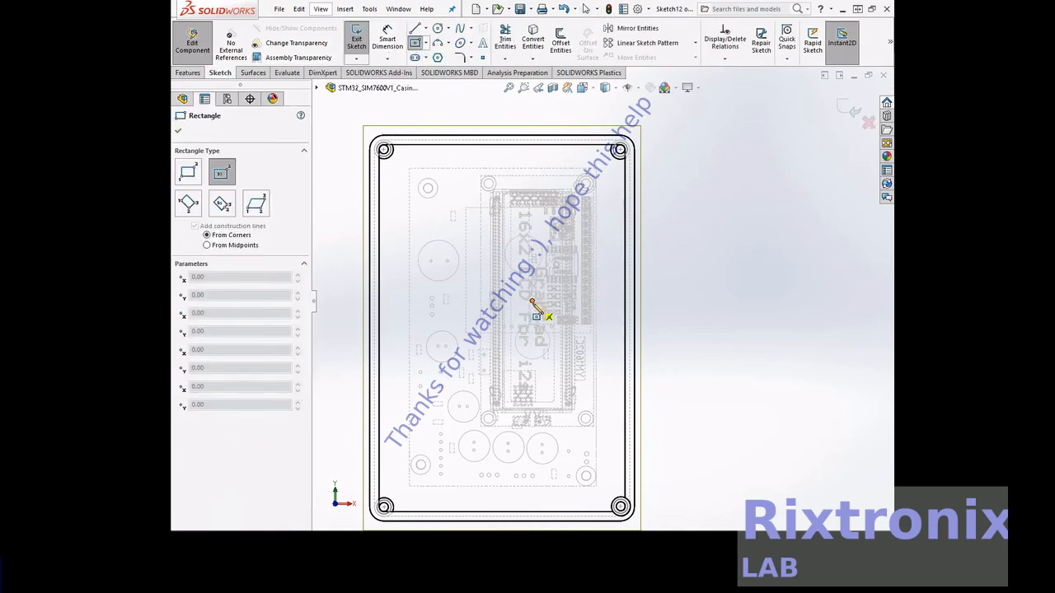
click(532, 308)
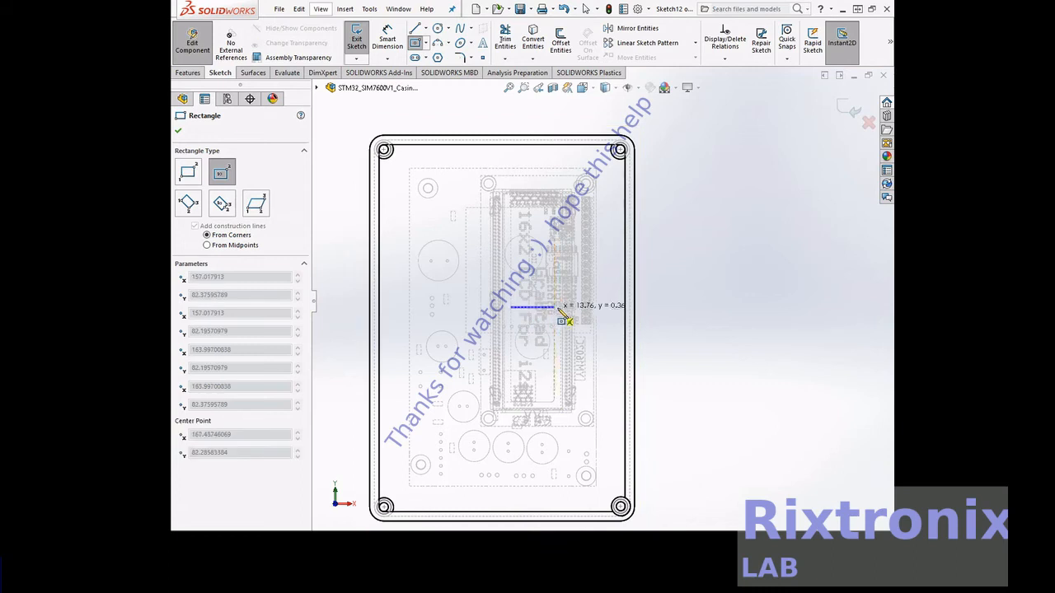
click(584, 437)
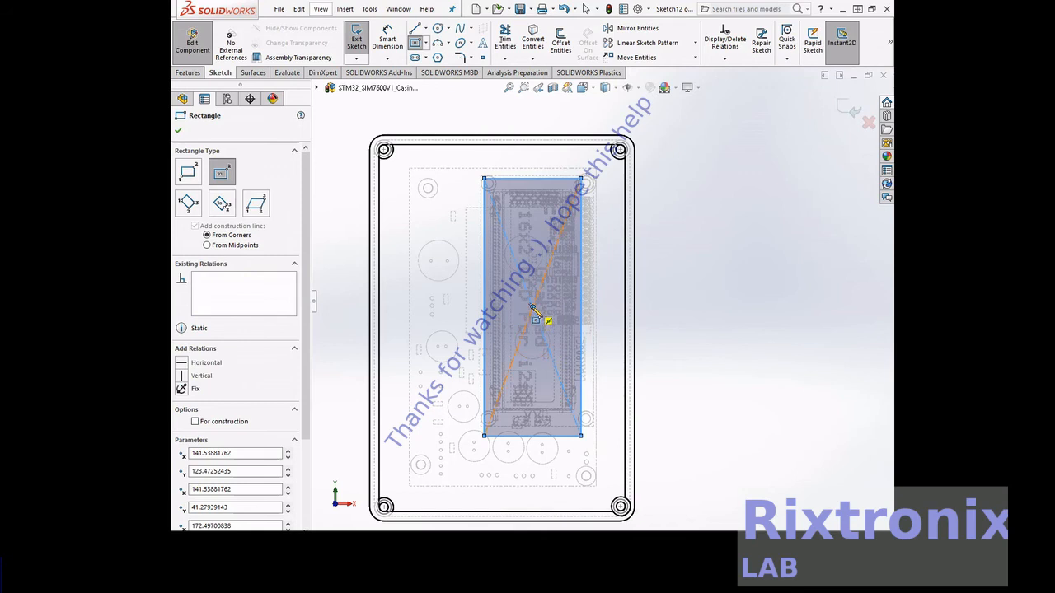
key(Escape)
mouse_move(532, 312)
mouse_down()
mouse_move(565, 311)
mouse_move(536, 306)
mouse_up()
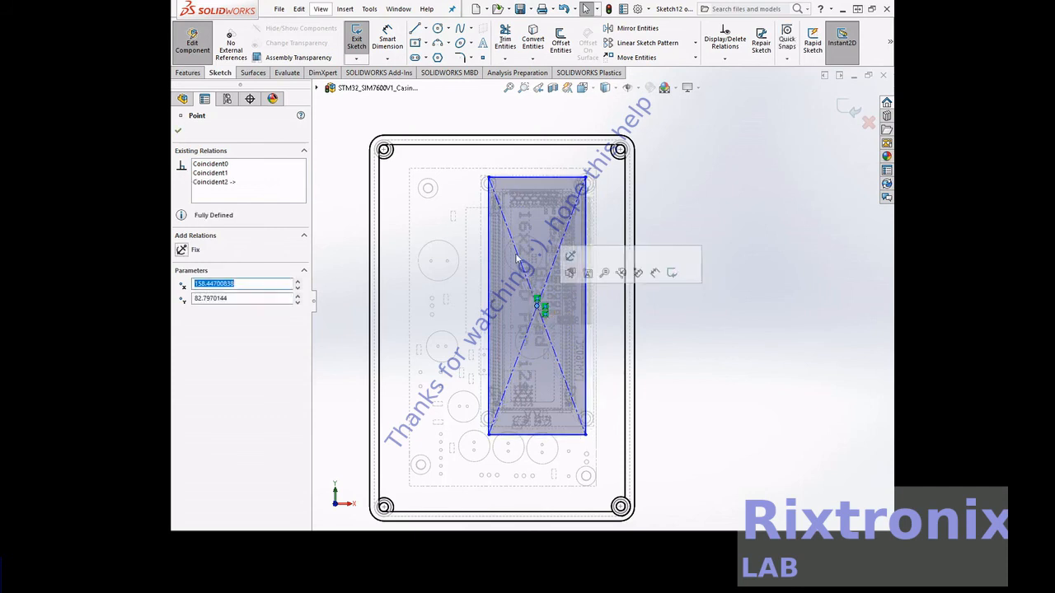
click(177, 134)
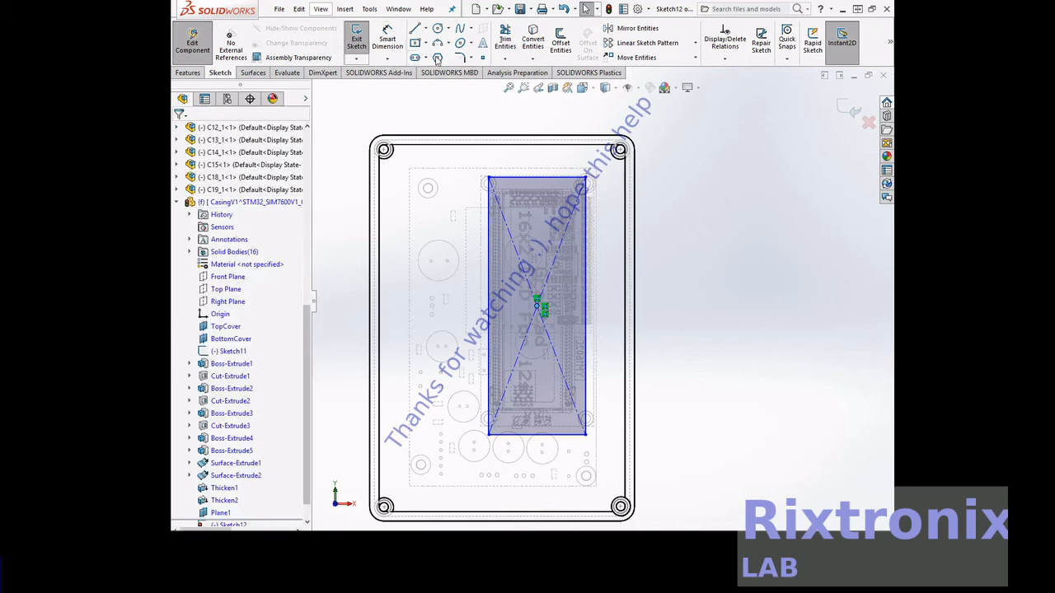
Round all four corners of the LCD rectangle with 1 mm sketch fillets
click(459, 57)
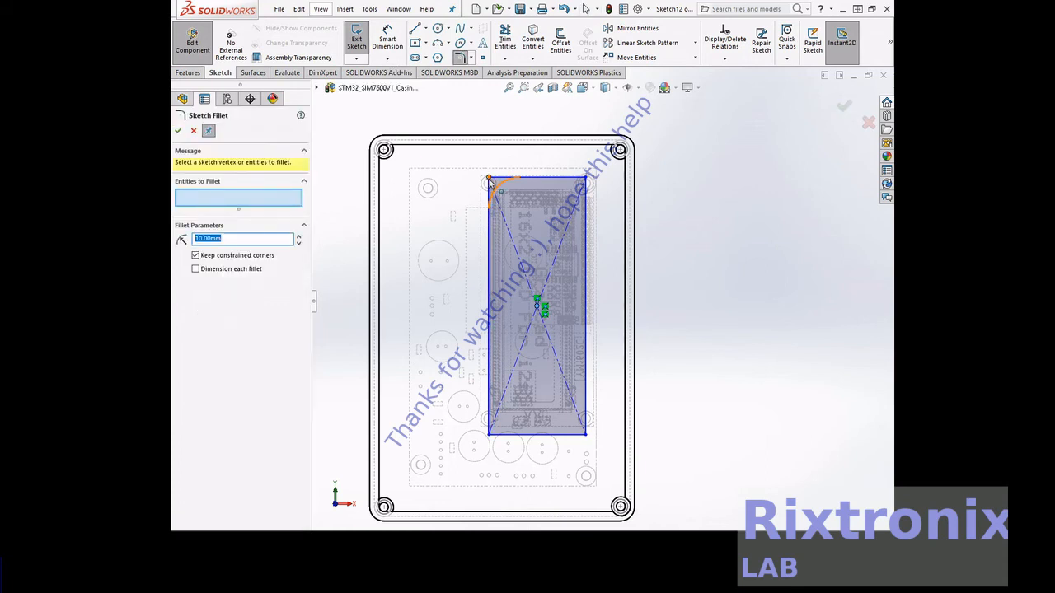
click(489, 182)
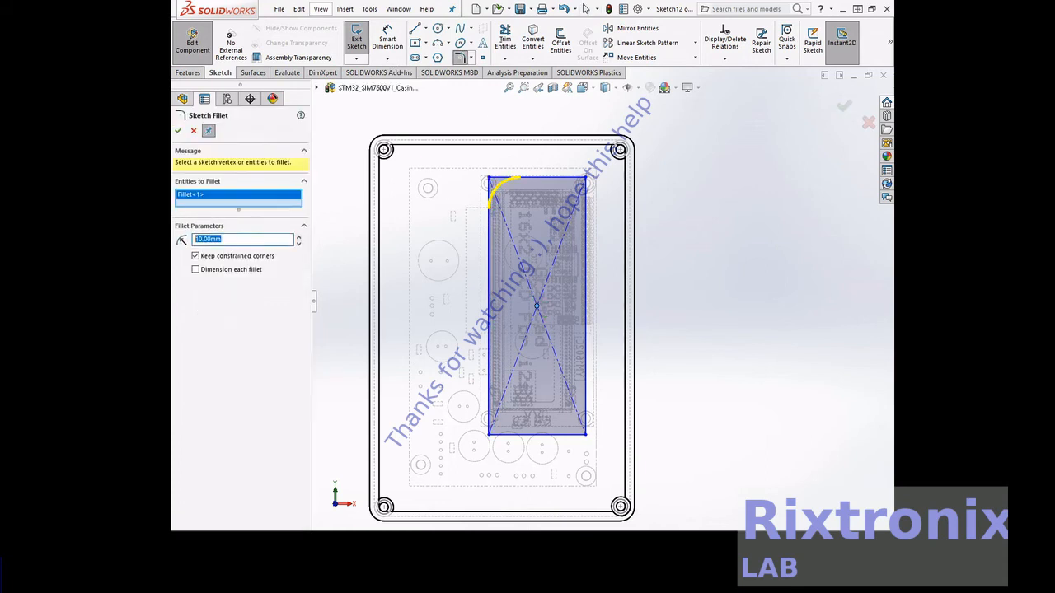
text(1)
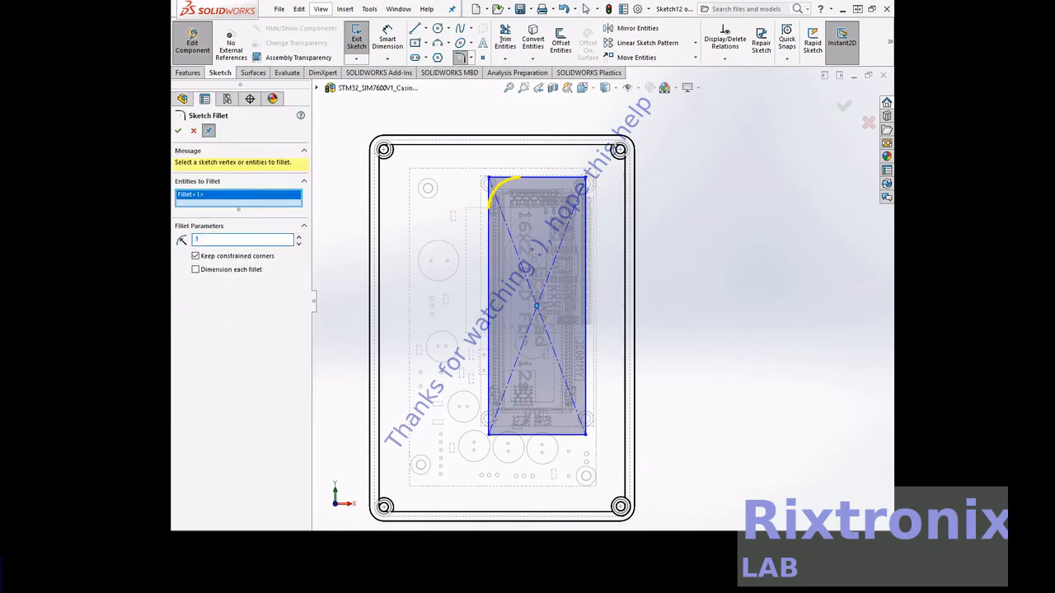
click(586, 178)
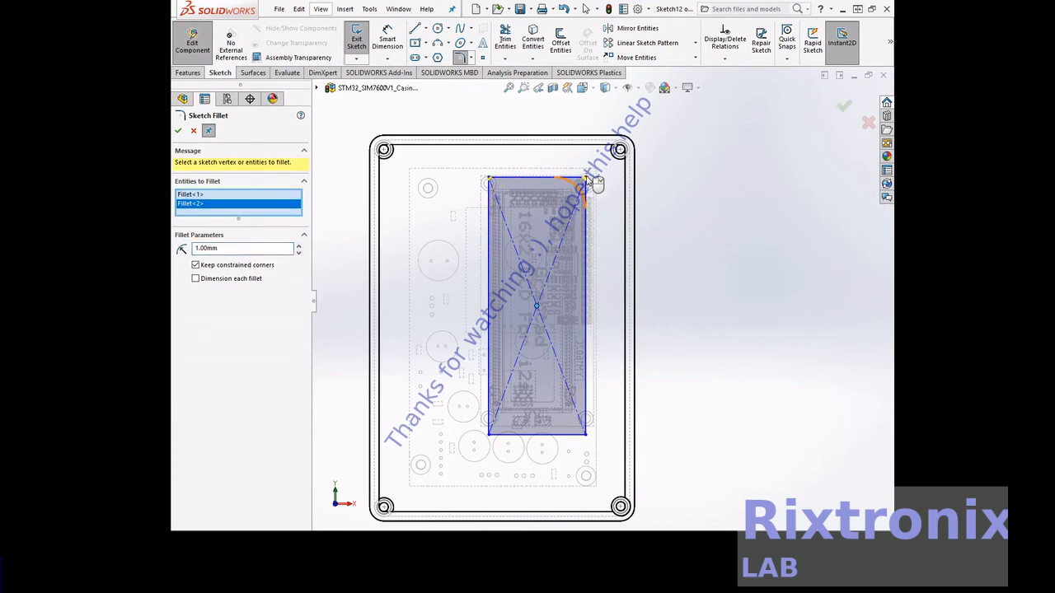
click(586, 437)
click(491, 436)
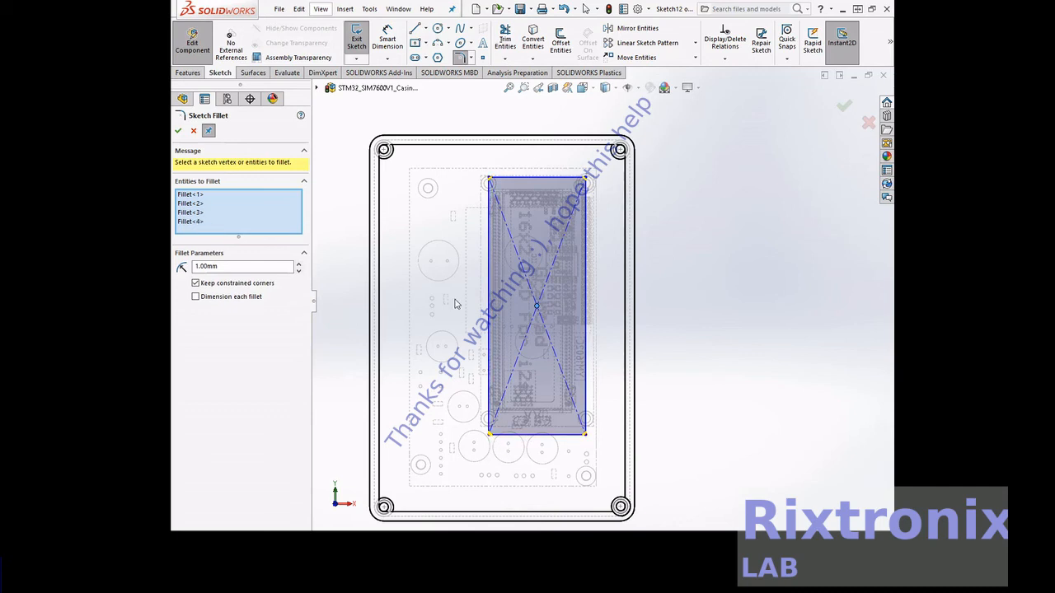
click(181, 132)
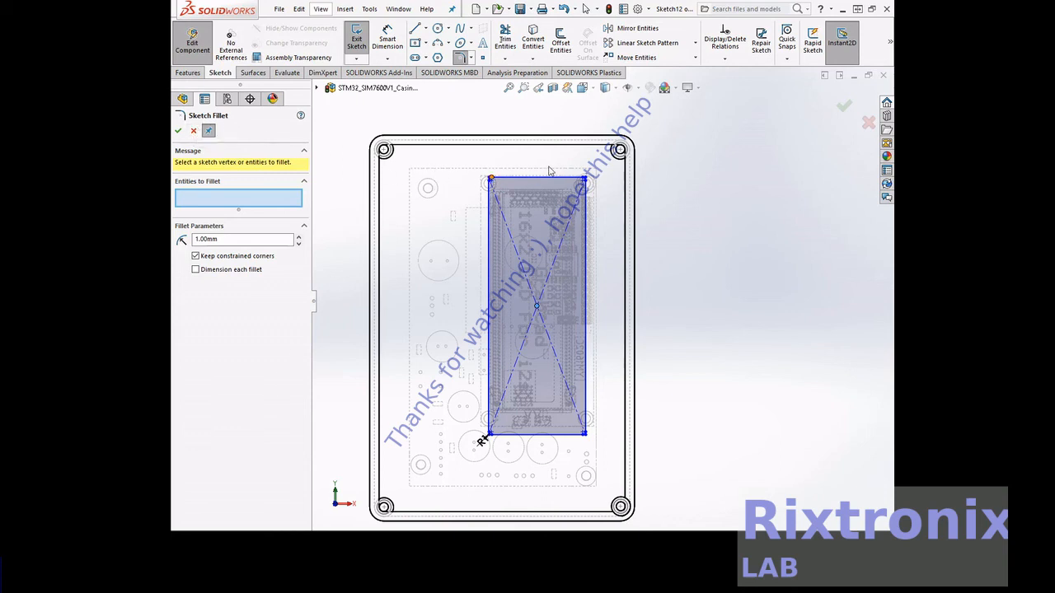
click(194, 131)
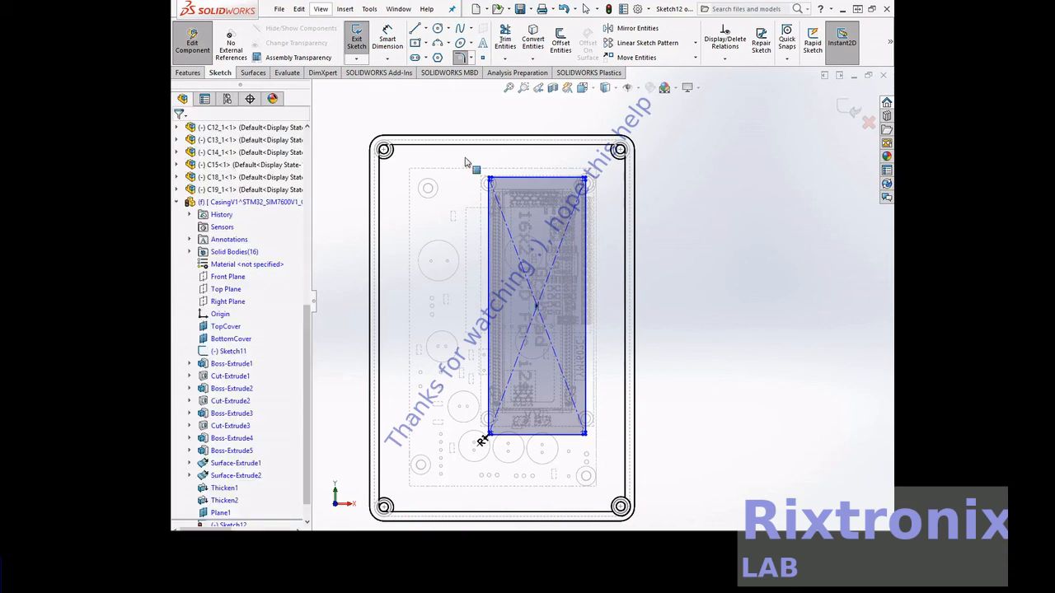
click(356, 45)
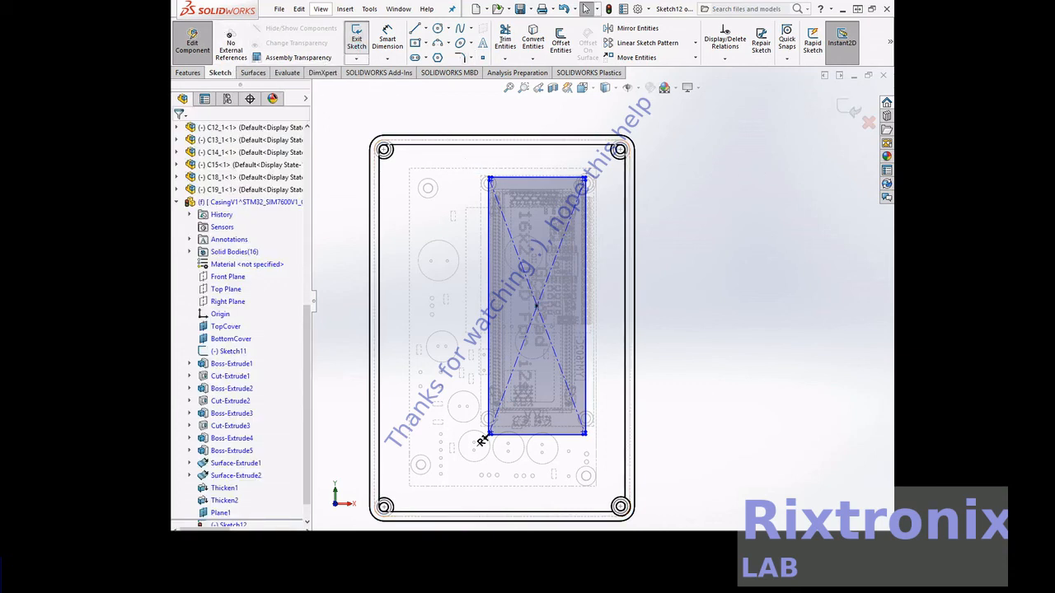